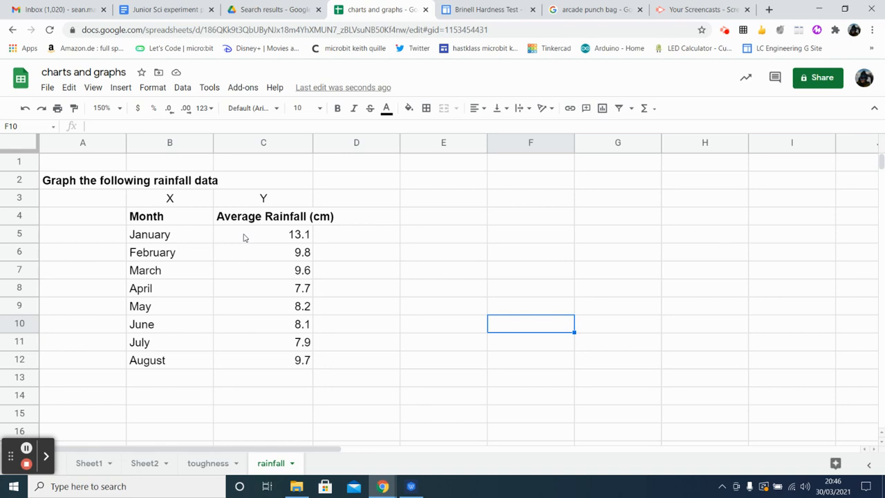
pyautogui.moveTo(272, 240); pyautogui.dragTo(195, 366)
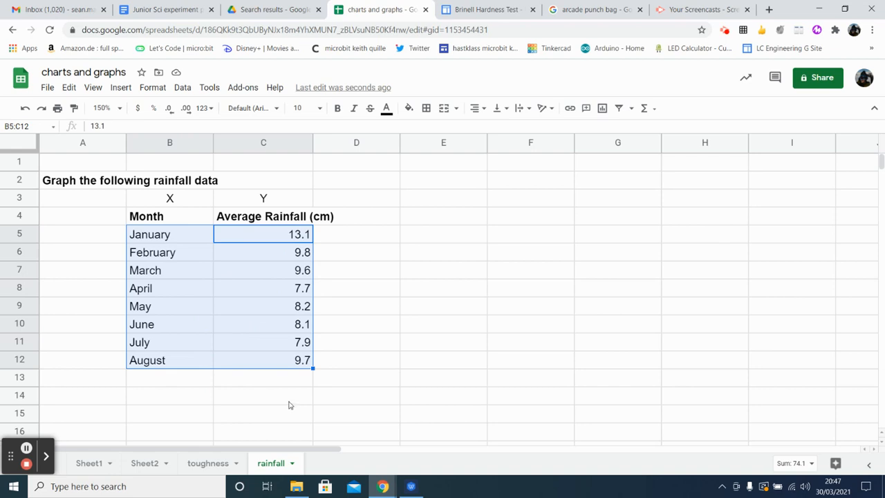
pyautogui.click(258, 395)
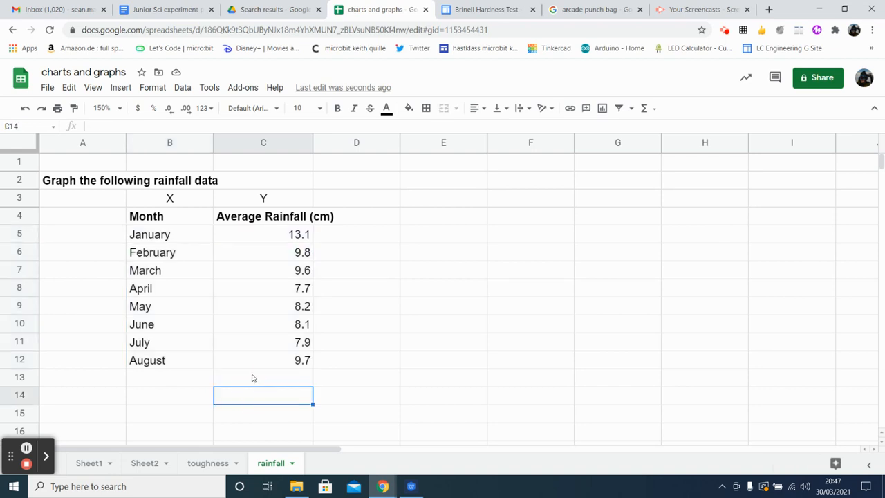
pyautogui.moveTo(270, 366); pyautogui.dragTo(257, 238)
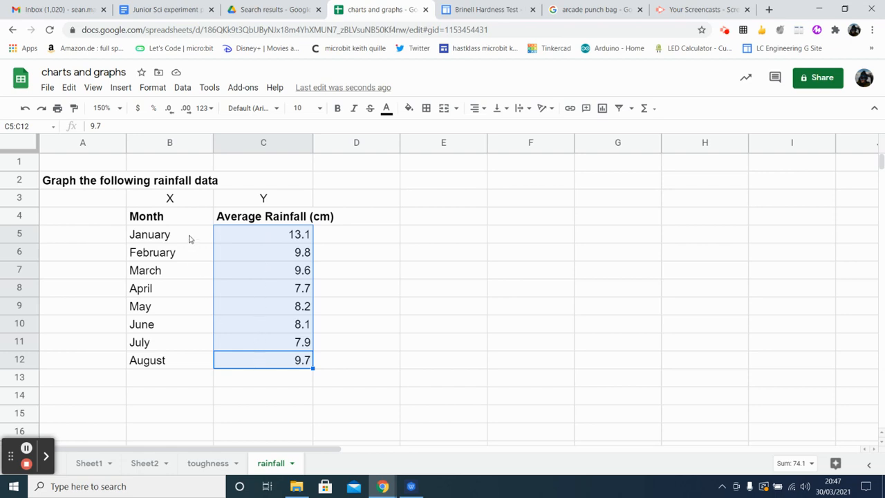
pyautogui.moveTo(187, 235); pyautogui.dragTo(178, 361)
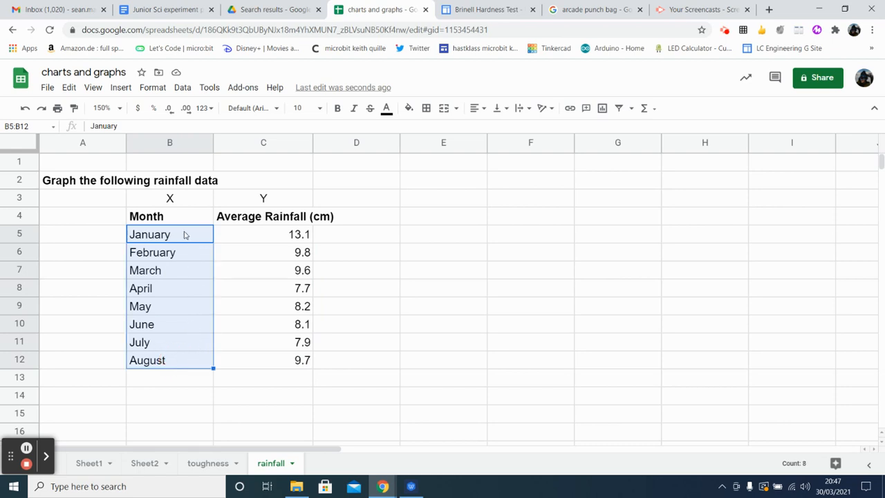
pyautogui.click(233, 386)
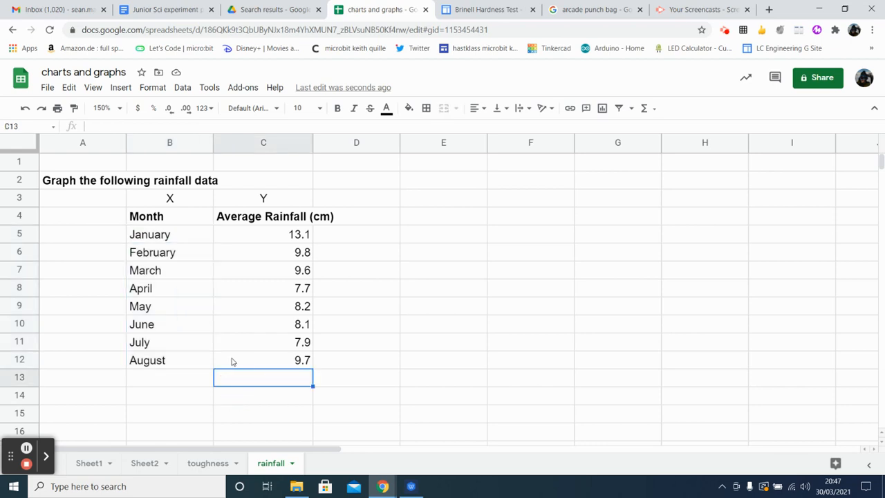
pyautogui.moveTo(194, 367); pyautogui.dragTo(187, 234)
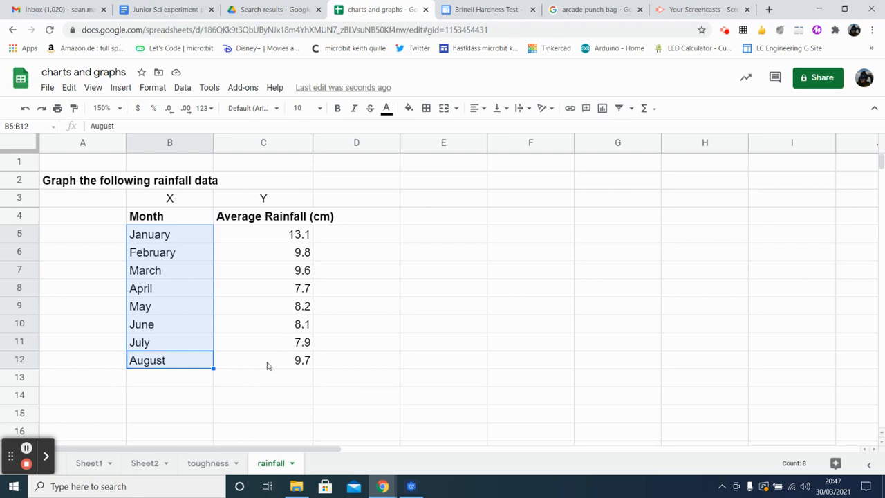
pyautogui.moveTo(268, 366); pyautogui.dragTo(254, 235)
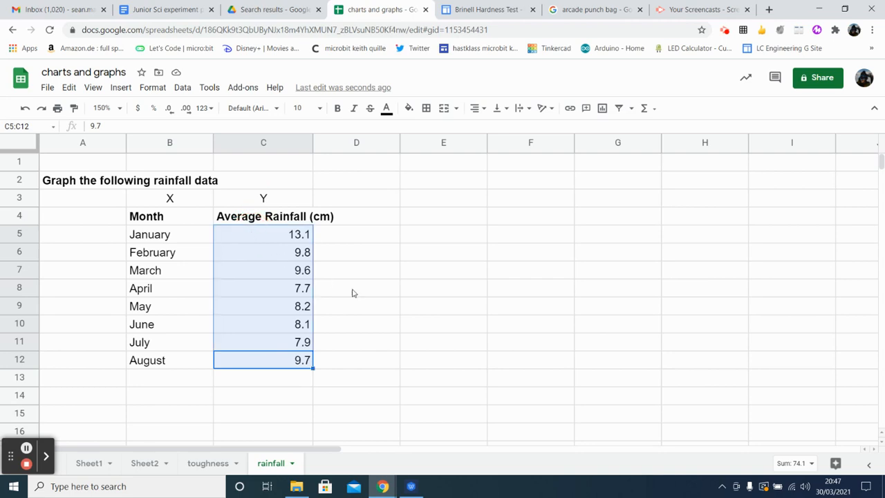
pyautogui.click(403, 309)
# Insert a chart from the month and rainfall data in B5:C12 and place it beside the table.
pyautogui.moveTo(238, 357); pyautogui.dragTo(182, 240)
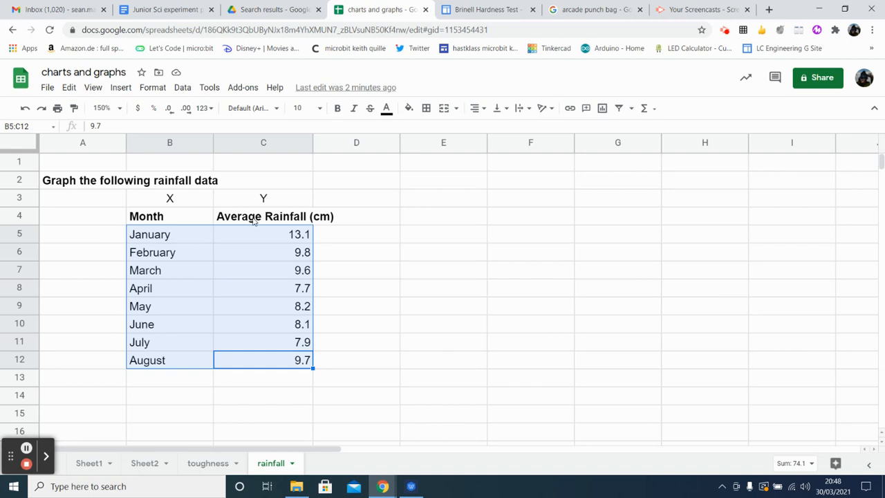
pyautogui.click(119, 109)
pyautogui.click(105, 182)
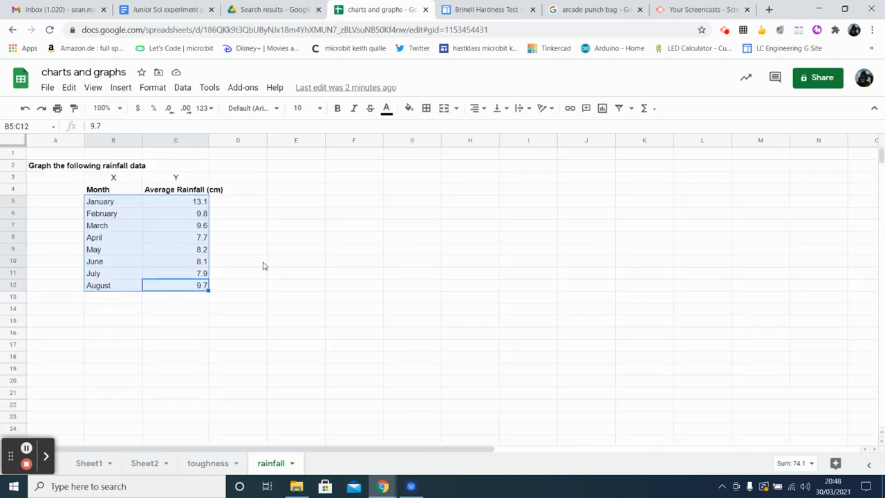
pyautogui.click(120, 88)
pyautogui.click(148, 249)
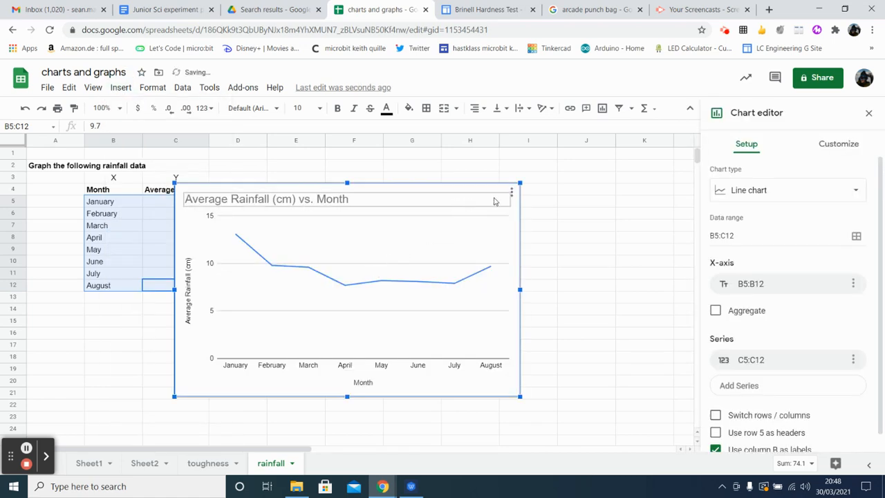
pyautogui.moveTo(513, 228); pyautogui.dragTo(560, 207)
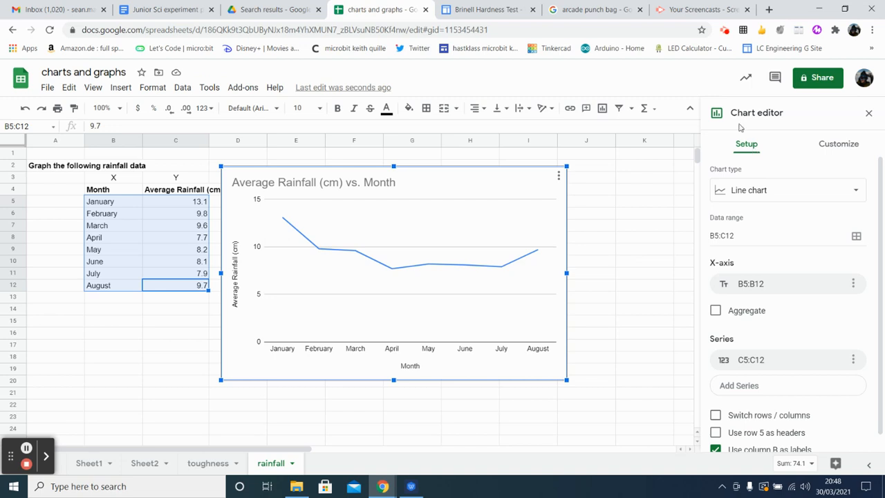
pyautogui.click(856, 192)
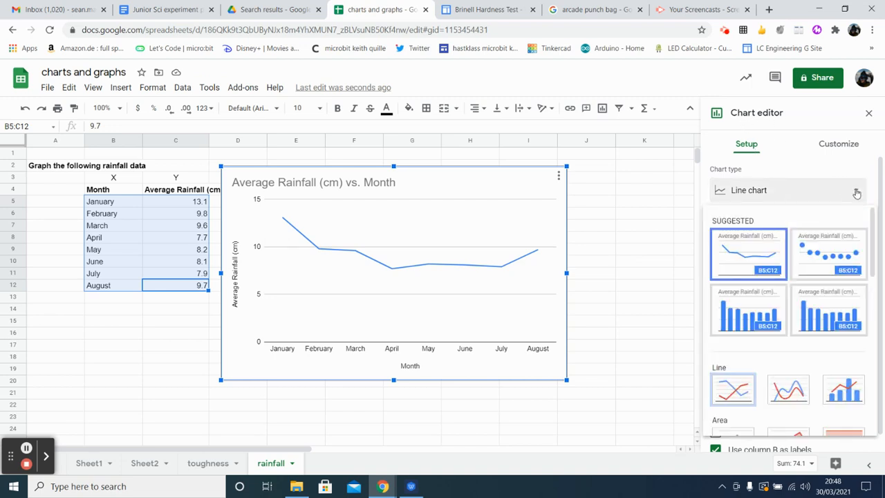
pyautogui.click(856, 192)
pyautogui.click(747, 145)
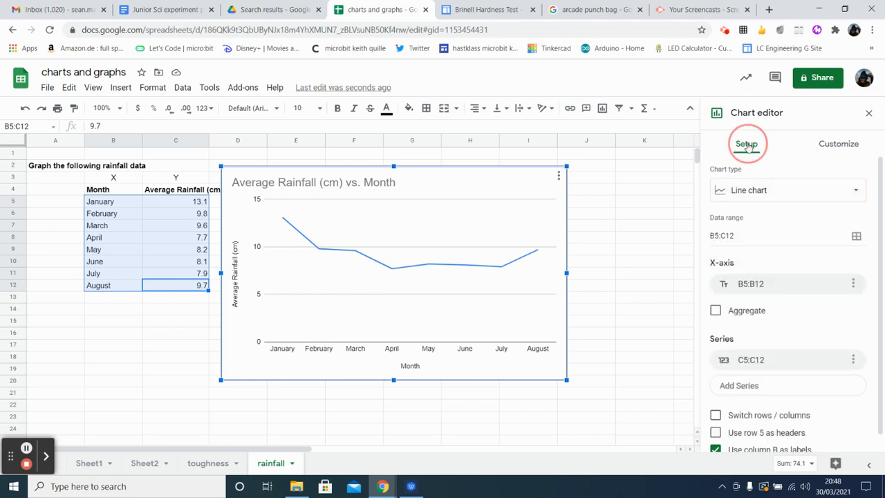
pyautogui.scroll(-1, 775, 318)
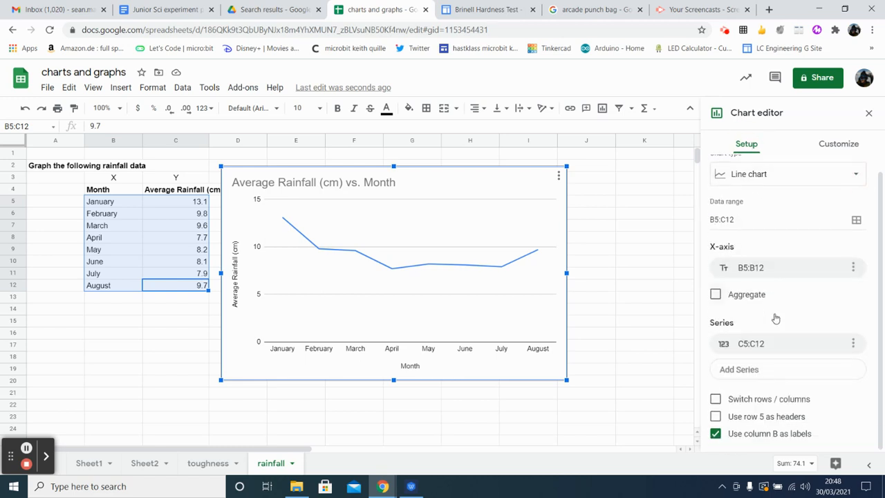
pyautogui.scroll(1, 776, 318)
# Set the rainfall chart's background color to yellow in the chart style settings.
pyautogui.click(830, 154)
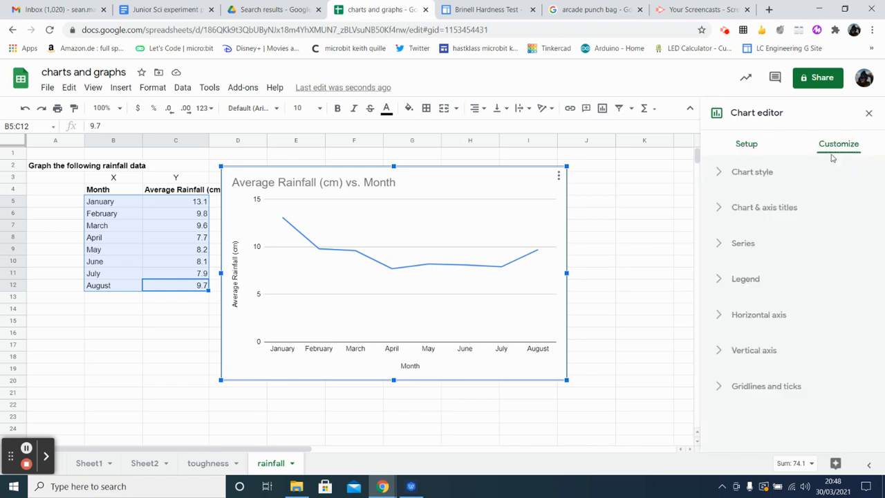
pyautogui.click(740, 175)
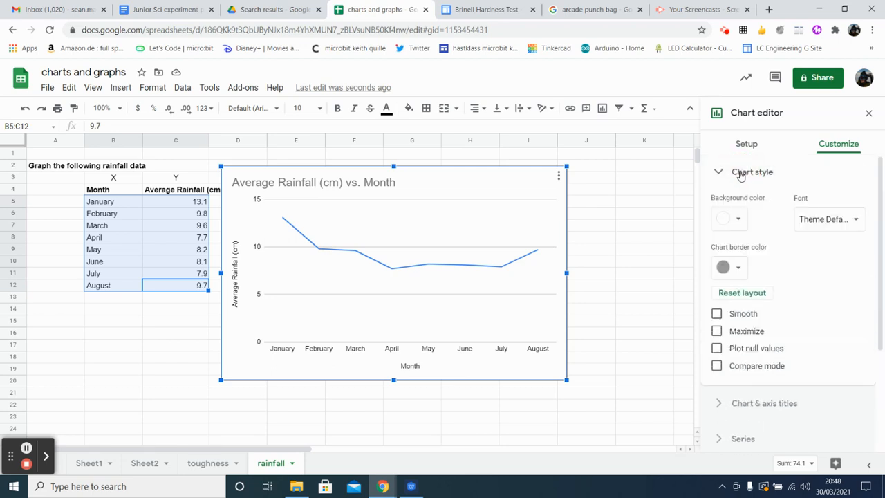
pyautogui.click(737, 220)
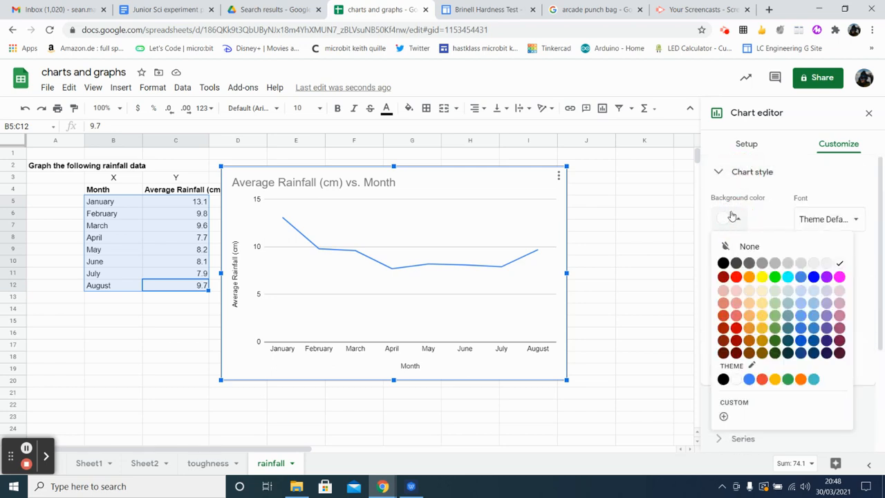
pyautogui.click(762, 277)
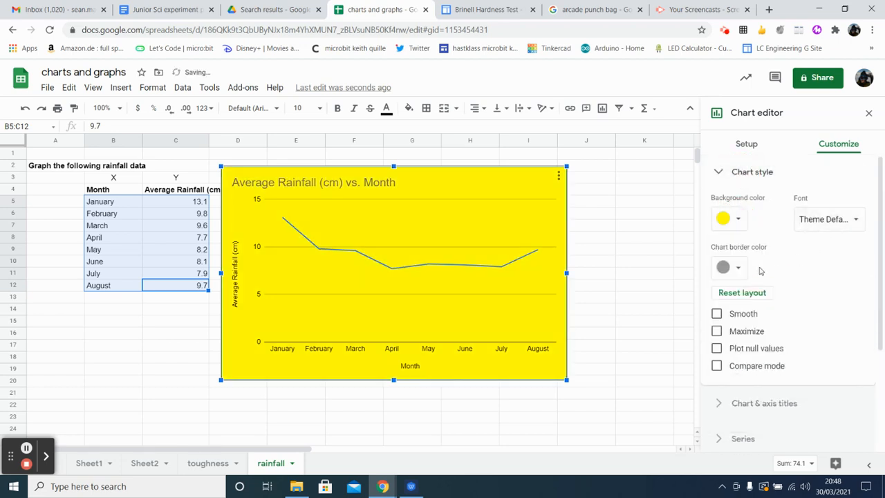
pyautogui.click(744, 174)
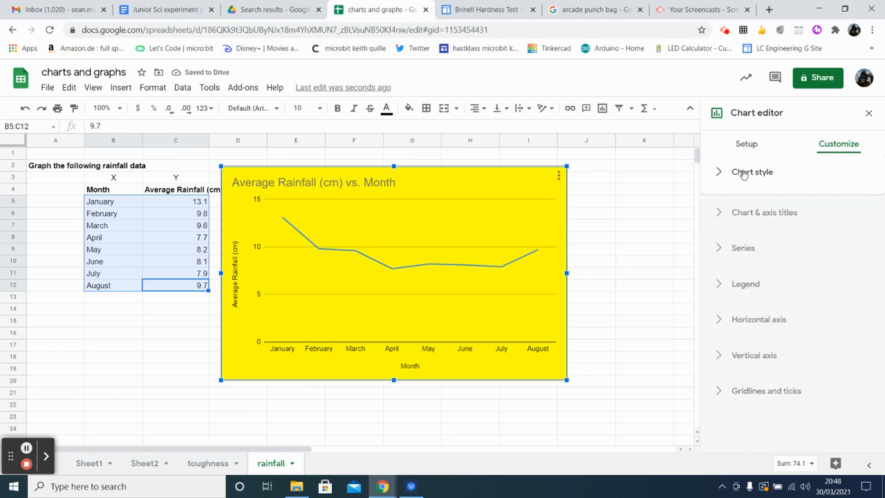
# Format the chart title as bold, size 24, dark grey and centered.
pyautogui.click(743, 211)
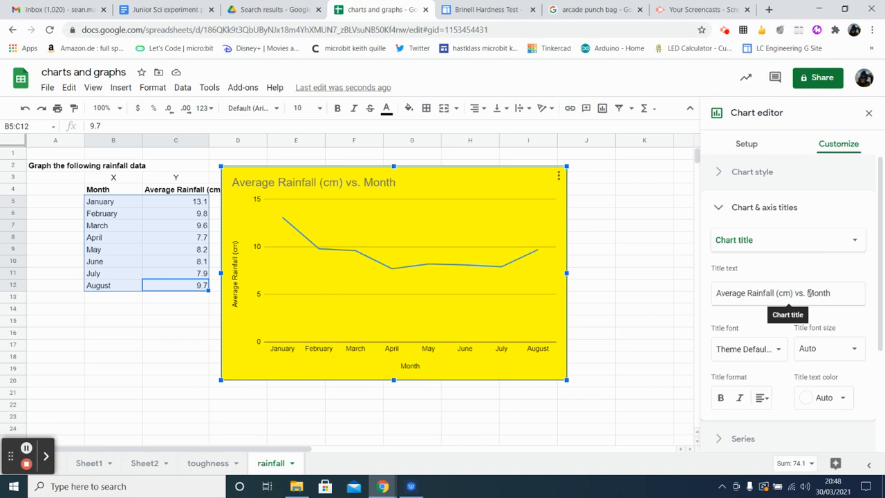
pyautogui.scroll(-1, 808, 293)
pyautogui.click(722, 339)
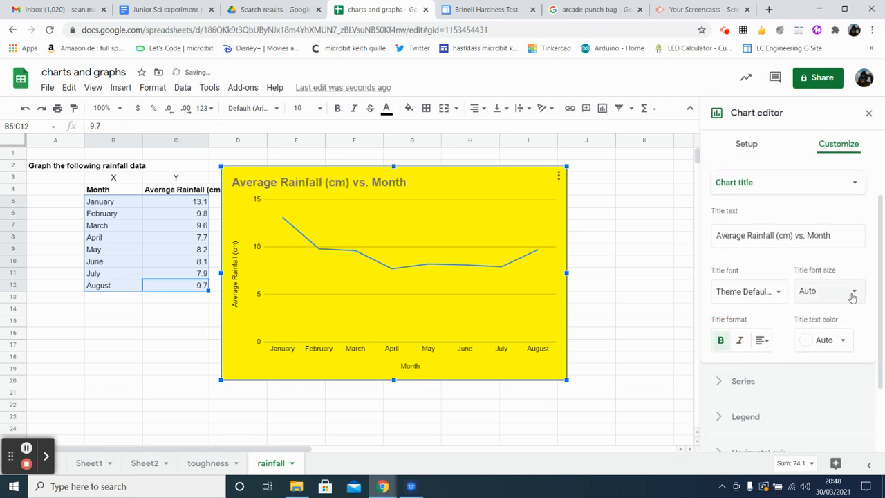
pyautogui.click(855, 295)
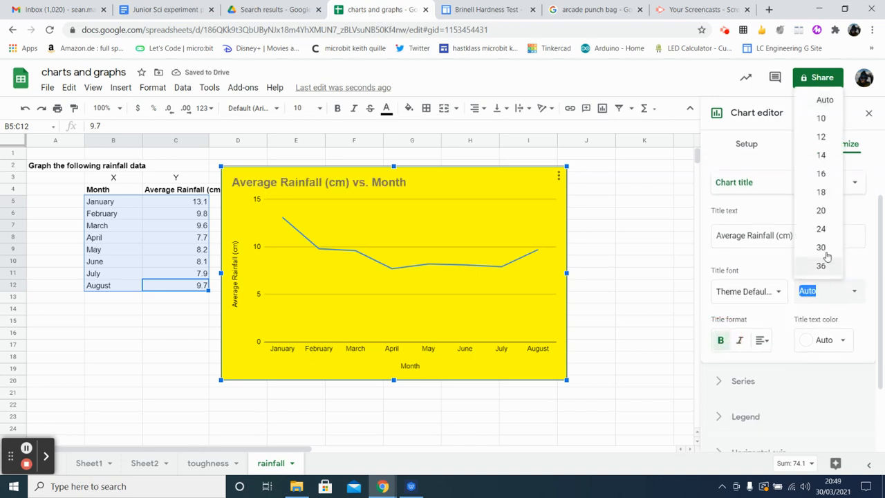
pyautogui.click(822, 229)
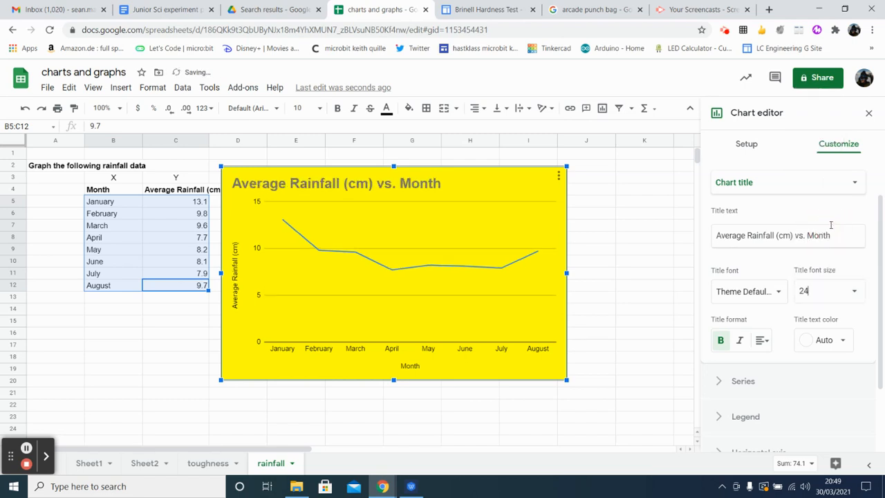
pyautogui.click(842, 339)
pyautogui.click(737, 161)
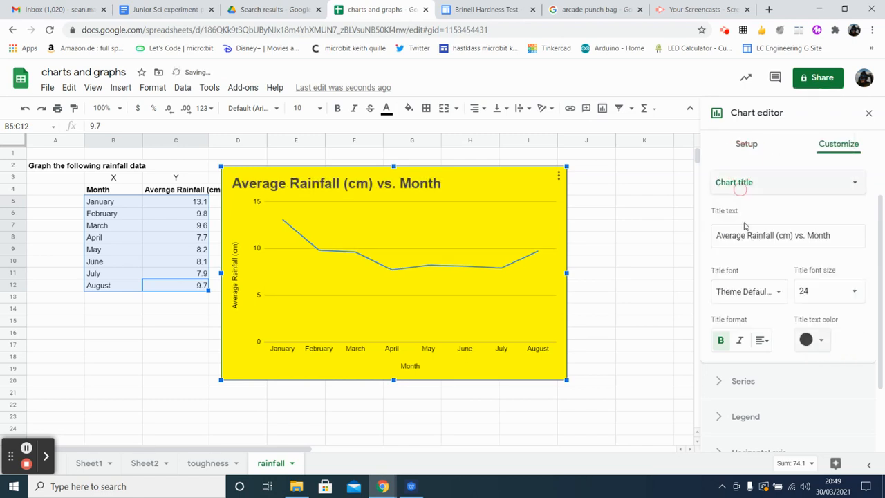
pyautogui.click(761, 339)
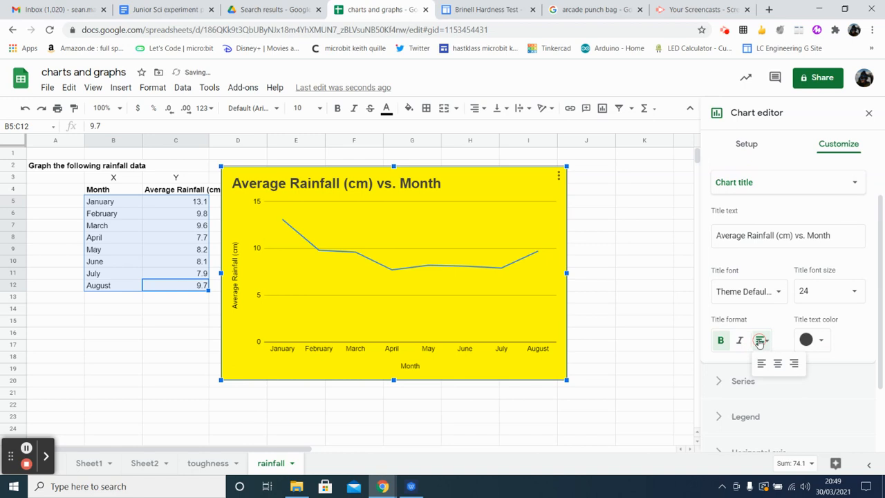
pyautogui.click(782, 365)
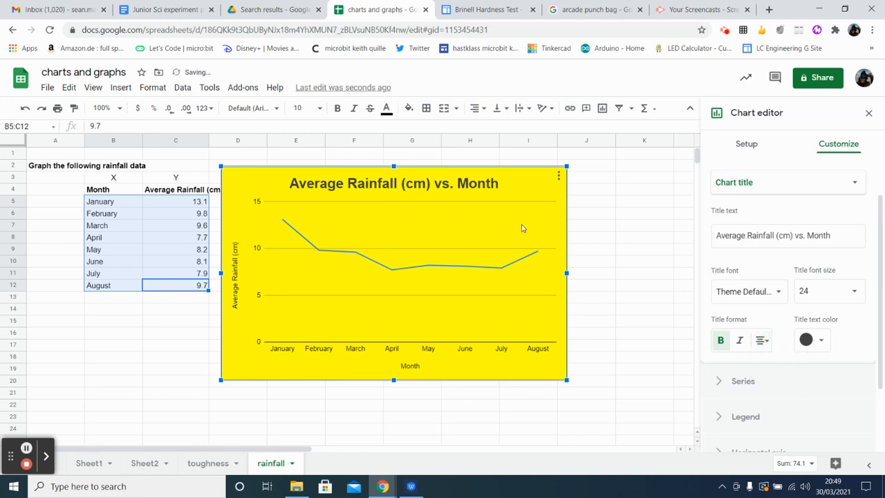
# Make the chart's vertical axis title bold and set its font size to 16.
pyautogui.click(752, 183)
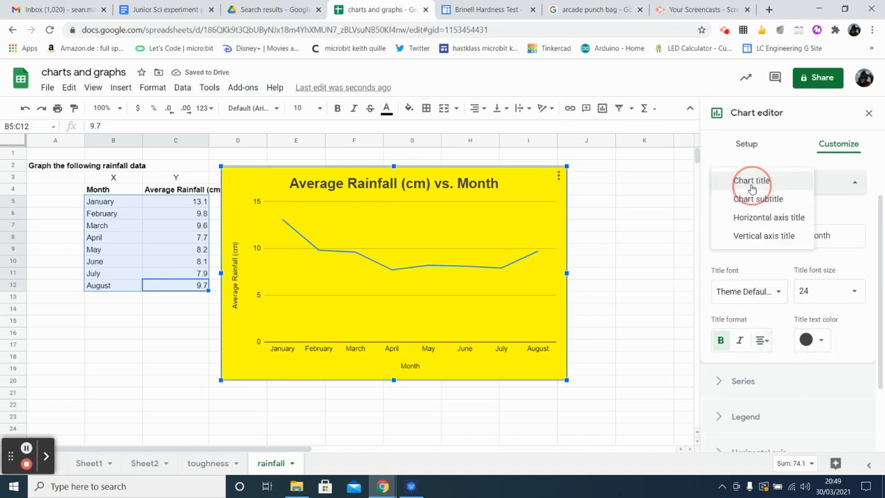
pyautogui.click(757, 237)
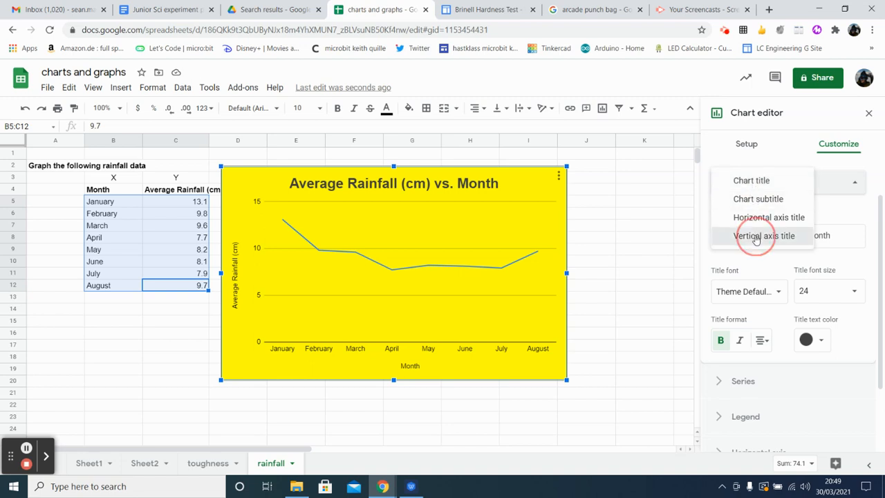
pyautogui.click(721, 330)
pyautogui.click(852, 282)
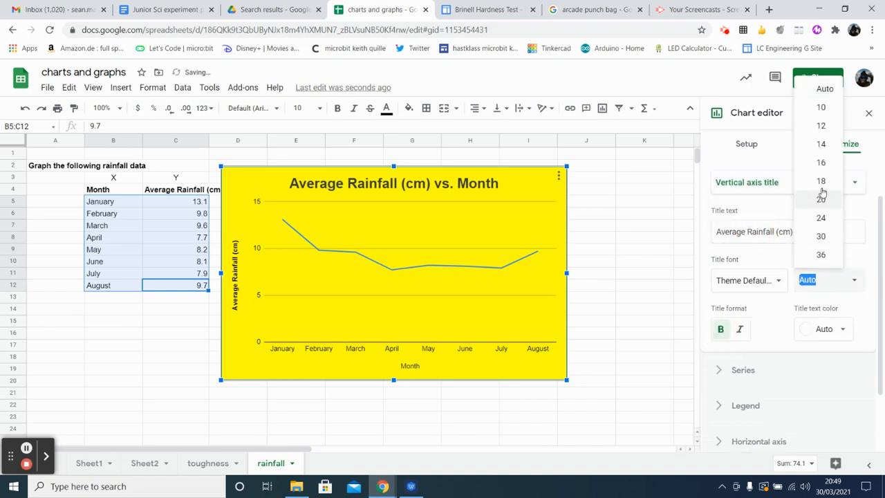
pyautogui.click(829, 166)
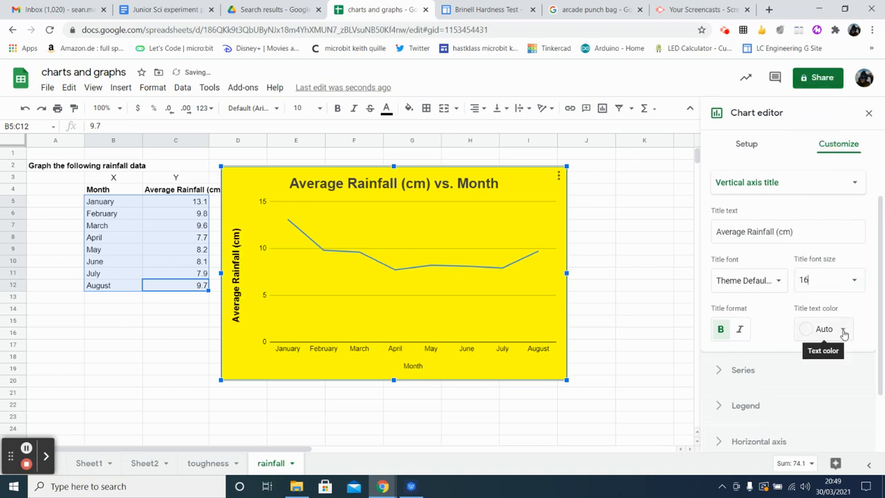
# Make the chart's horizontal axis title bold with a font size of 16.
pyautogui.click(785, 192)
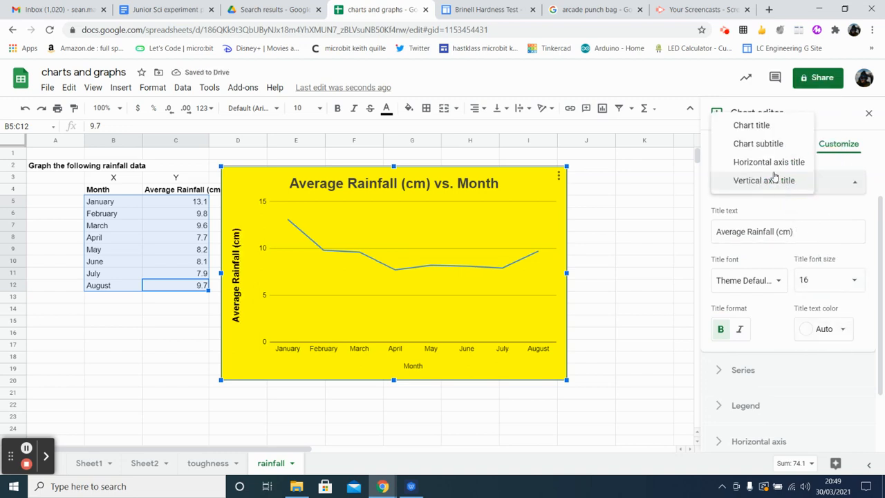
pyautogui.click(773, 166)
pyautogui.click(721, 329)
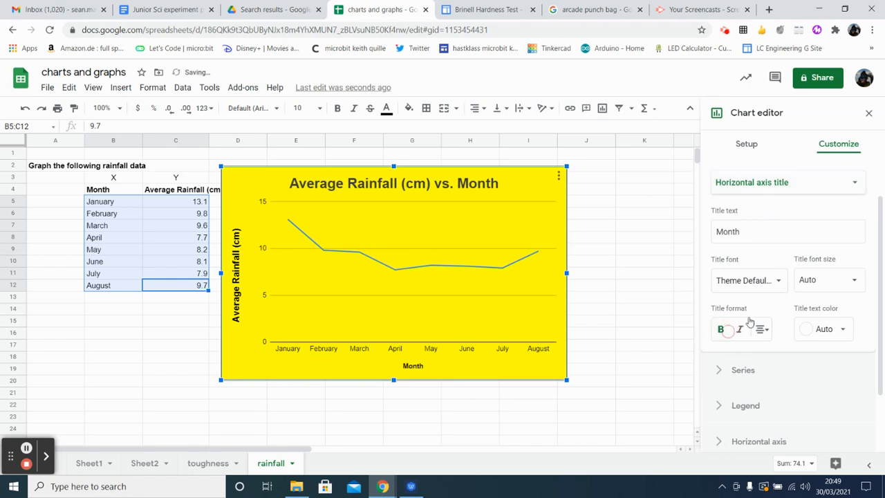
pyautogui.click(854, 281)
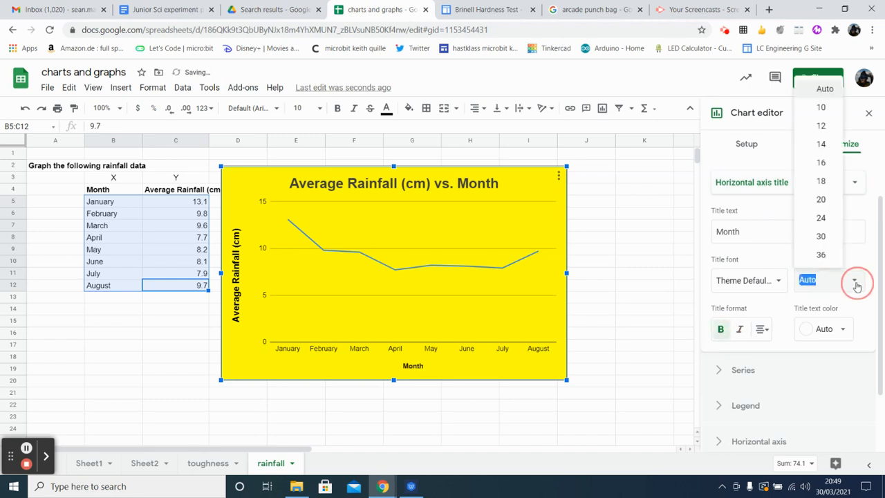
pyautogui.click(821, 162)
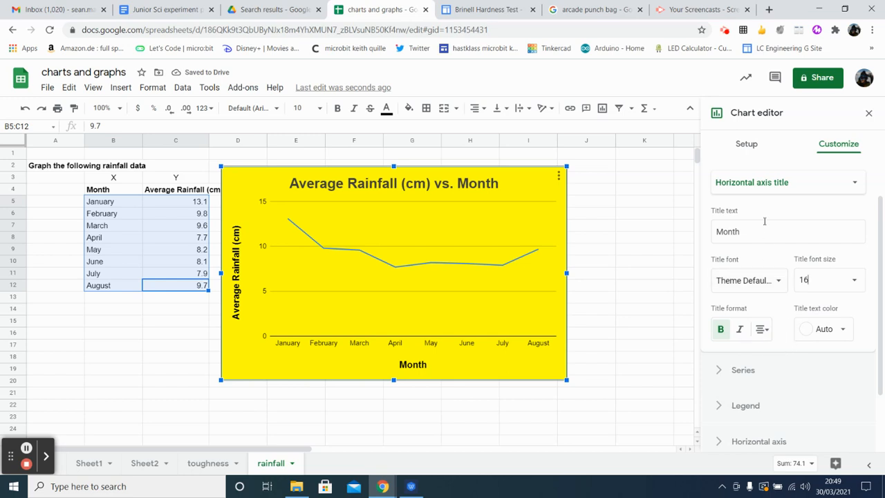
pyautogui.scroll(1, 771, 337)
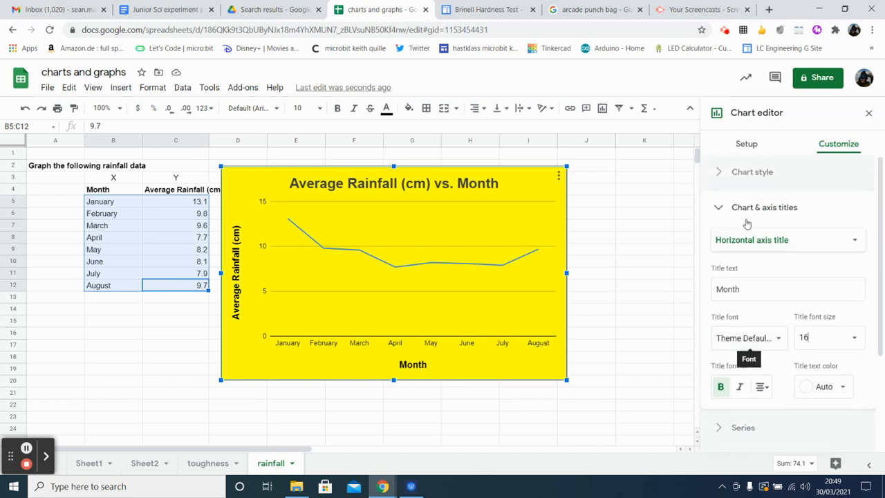
# Change the color of the rainfall line series to red.
pyautogui.click(719, 209)
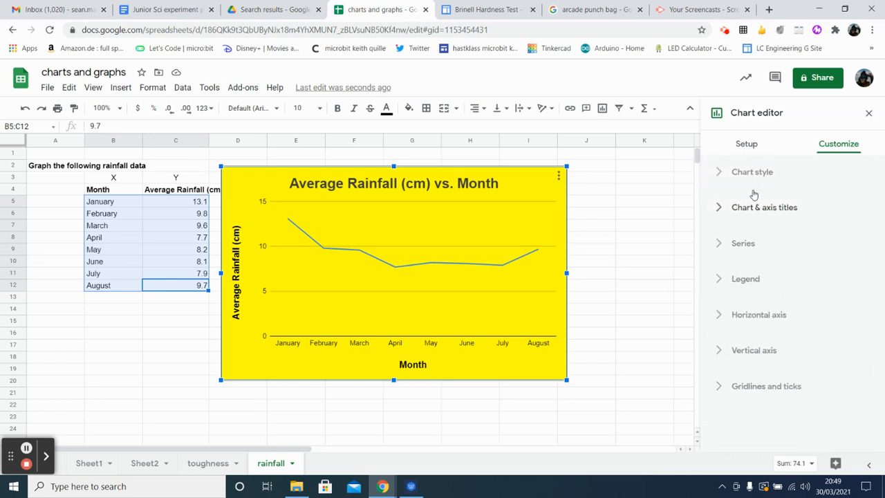
pyautogui.click(743, 245)
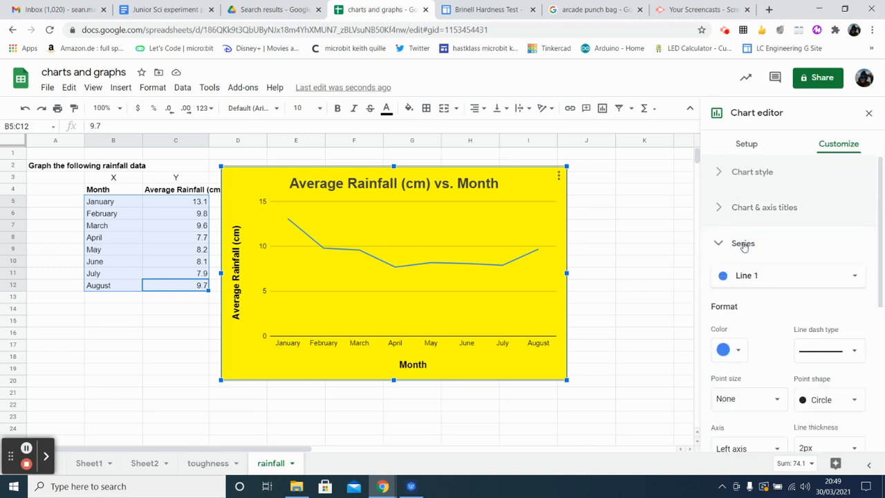
pyautogui.click(792, 277)
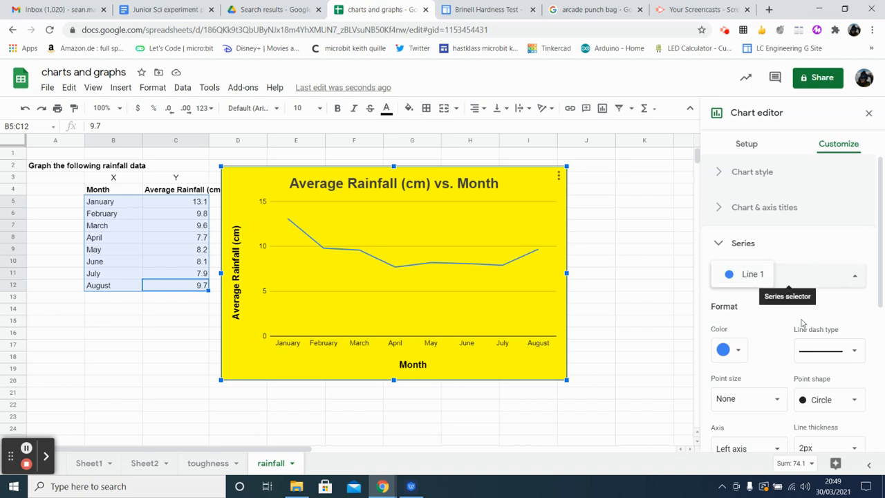
pyautogui.click(735, 351)
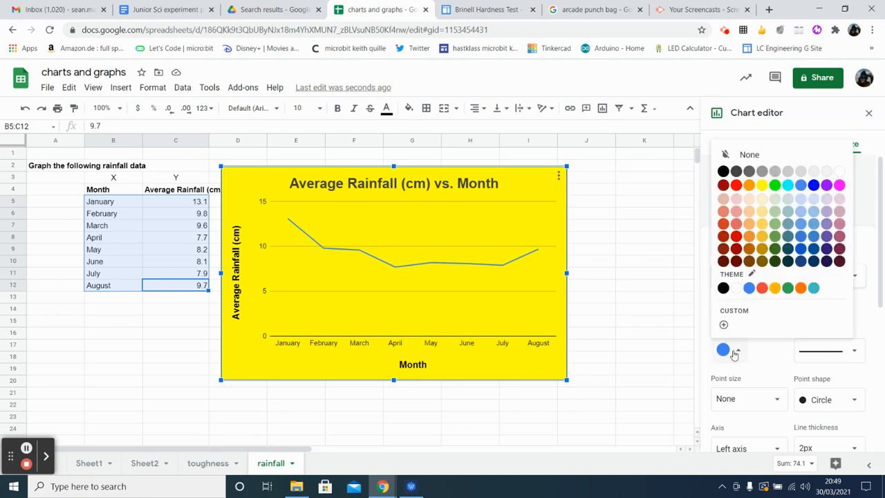
pyautogui.click(737, 186)
# Turn on data labels for the rainfall line series.
pyautogui.scroll(-4, 775, 341)
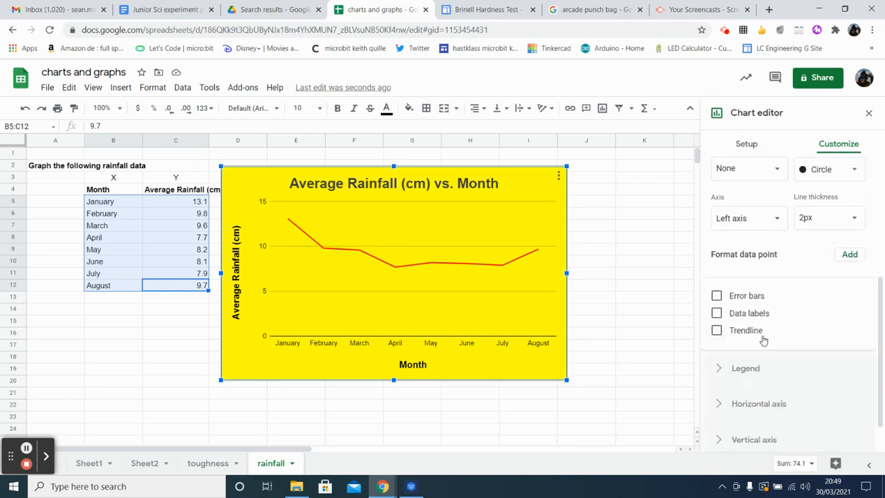
pyautogui.click(716, 313)
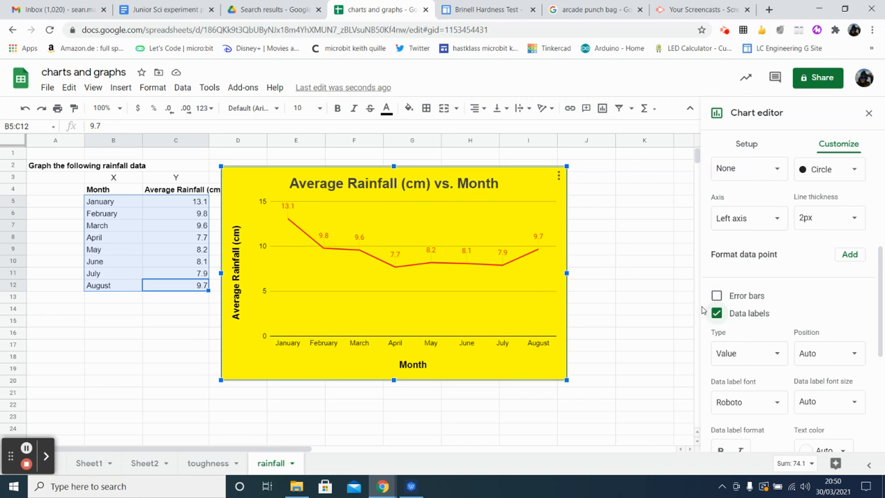
pyautogui.scroll(-3, 704, 310)
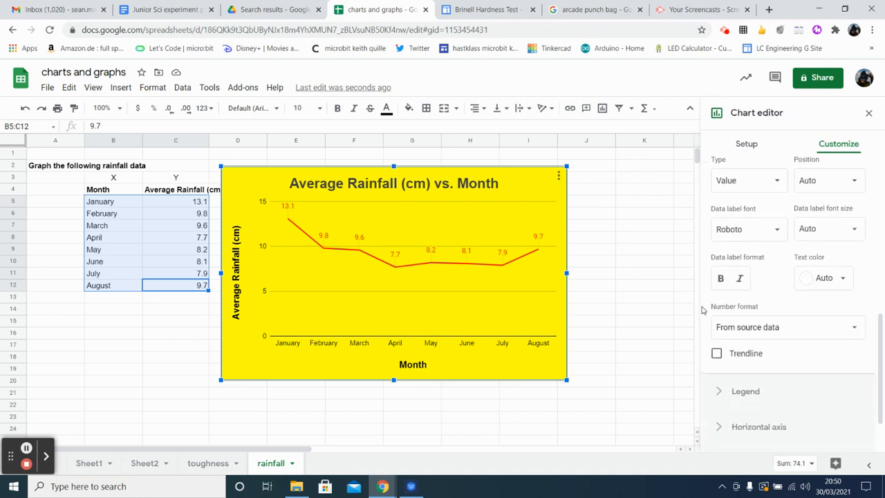
pyautogui.click(717, 354)
pyautogui.click(716, 354)
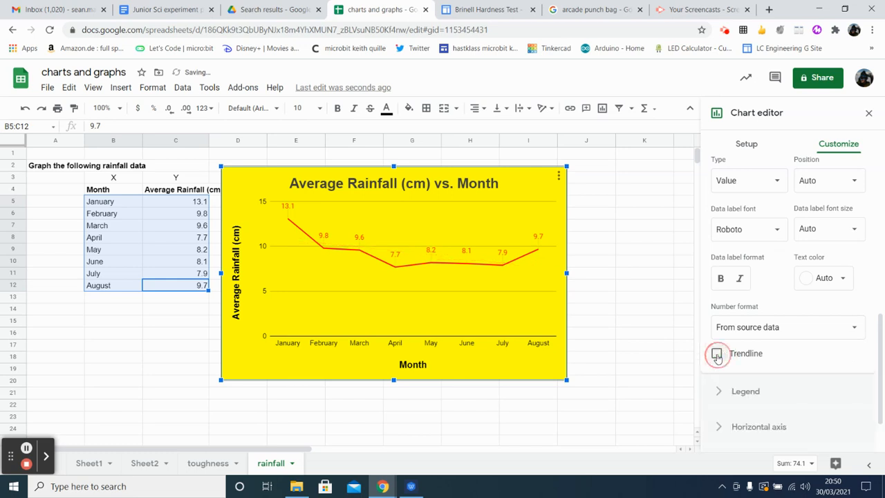
# Finish the series settings and turn on major ticks for the line chart's horizontal axis.
pyautogui.scroll(5, 745, 394)
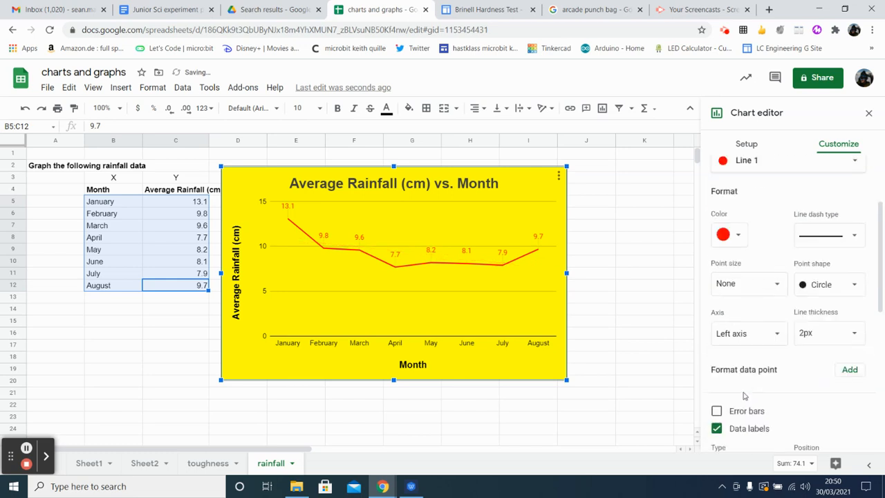
pyautogui.click(728, 242)
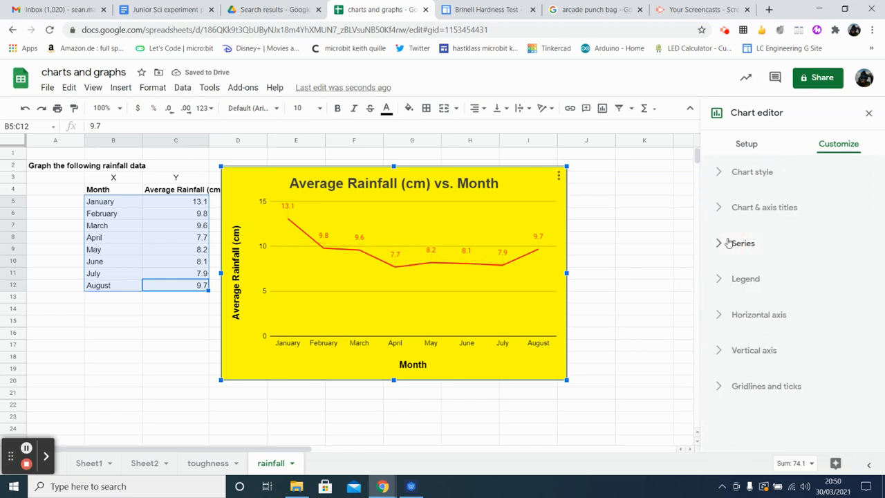
pyautogui.click(736, 392)
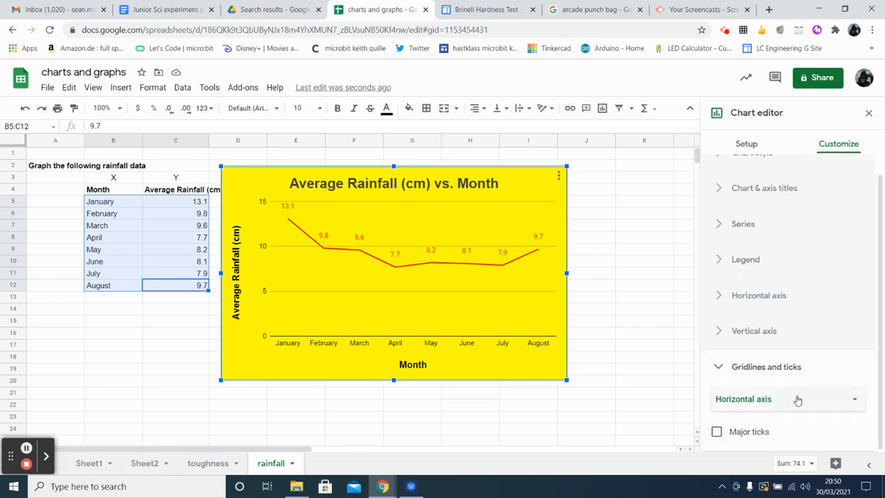
pyautogui.click(717, 433)
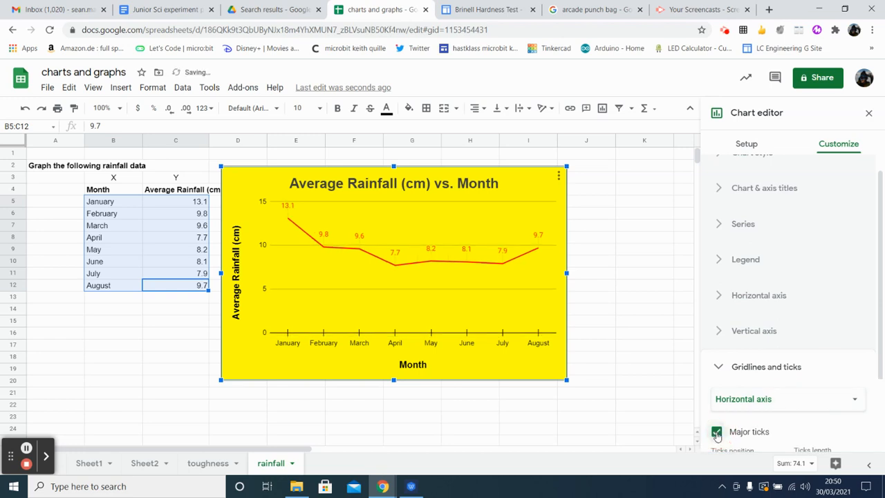
# Add minor gridlines to the line chart's vertical axis and move the chart slightly lower on the sheet.
pyautogui.scroll(-2, 763, 308)
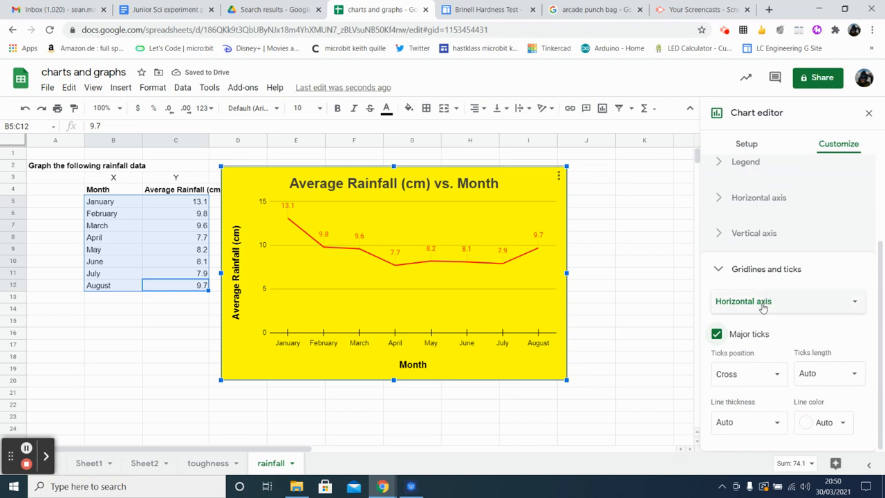
pyautogui.click(763, 307)
pyautogui.click(763, 317)
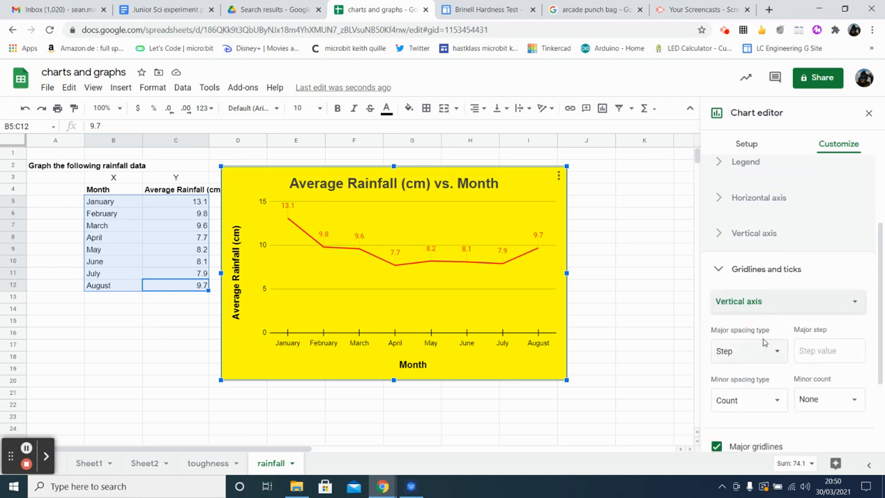
pyautogui.scroll(-2, 763, 342)
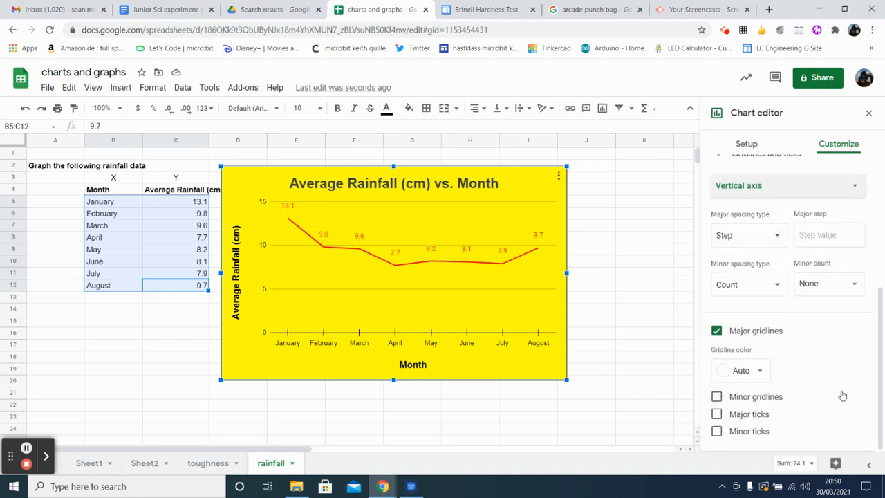
pyautogui.click(717, 398)
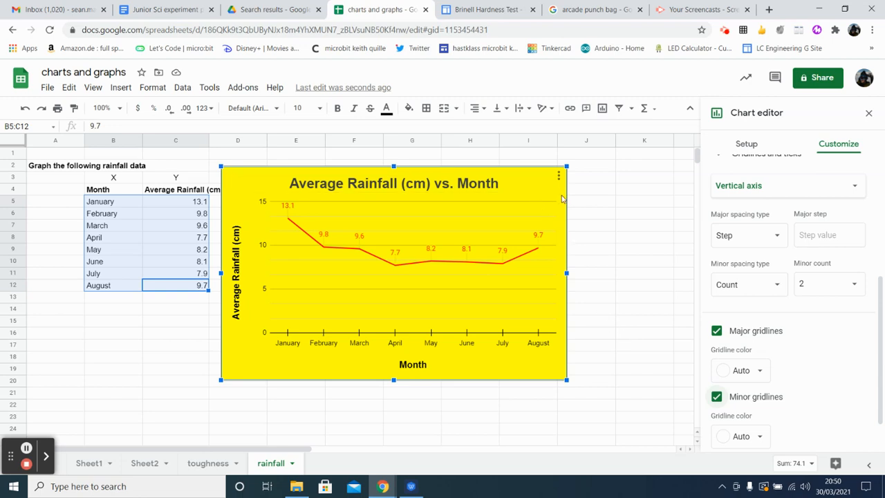
pyautogui.moveTo(562, 199)
pyautogui.mouseDown()
pyautogui.moveTo(552, 212)
pyautogui.moveTo(417, 239)
pyautogui.moveTo(391, 228)
pyautogui.moveTo(405, 237)
pyautogui.moveTo(563, 214)
pyautogui.mouseUp()
pyautogui.click(183, 319)
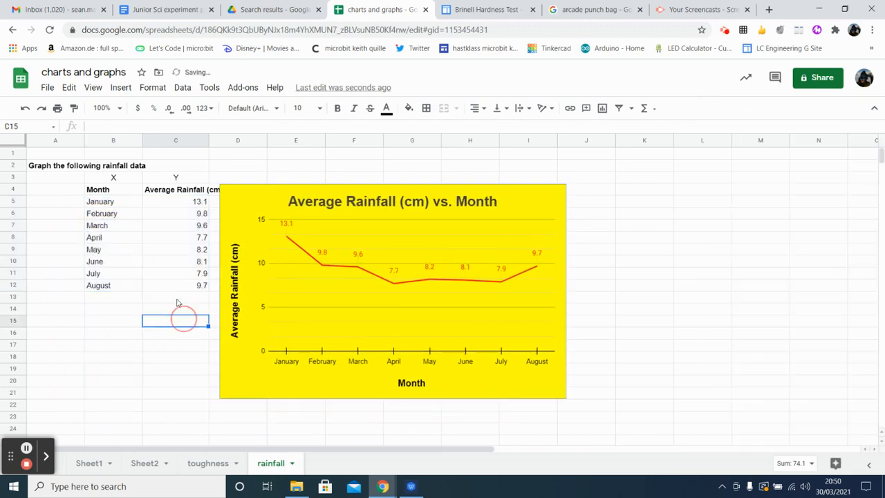
# Insert a column chart of the month and rainfall data in B5:C12 and place it beside the table, over the line chart.
pyautogui.moveTo(183, 286); pyautogui.dragTo(115, 205)
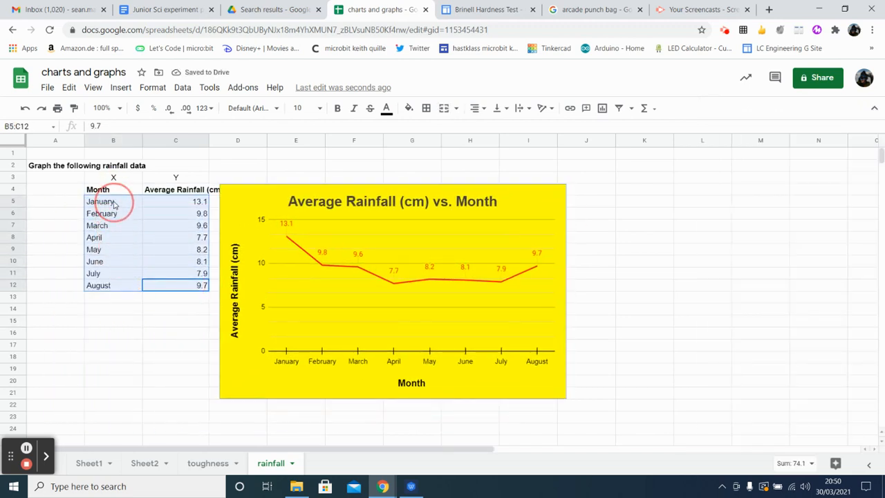
pyautogui.click(119, 89)
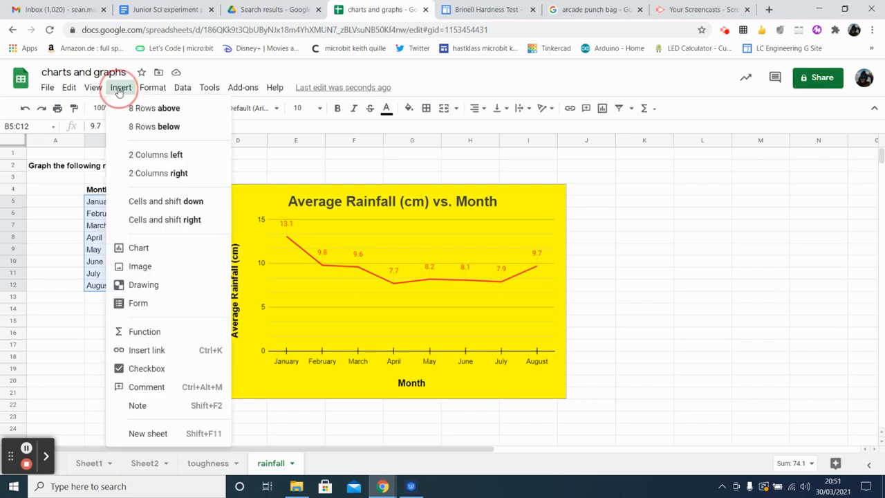
pyautogui.click(177, 251)
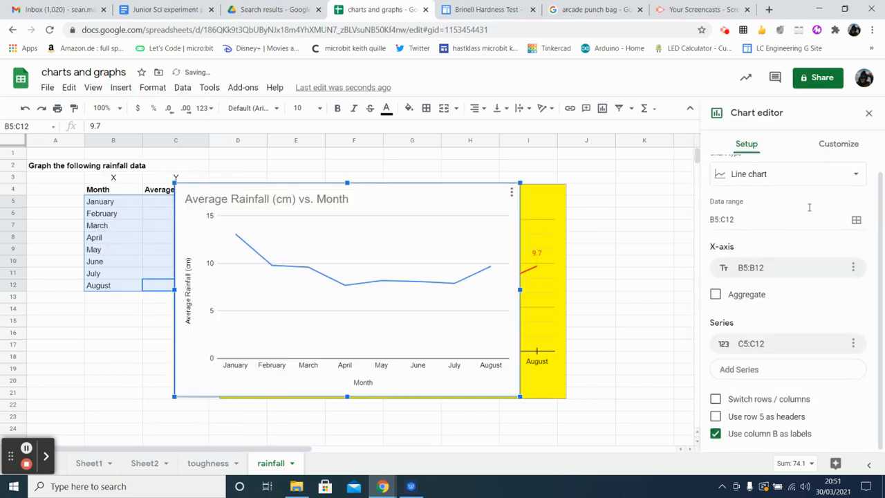
pyautogui.click(855, 175)
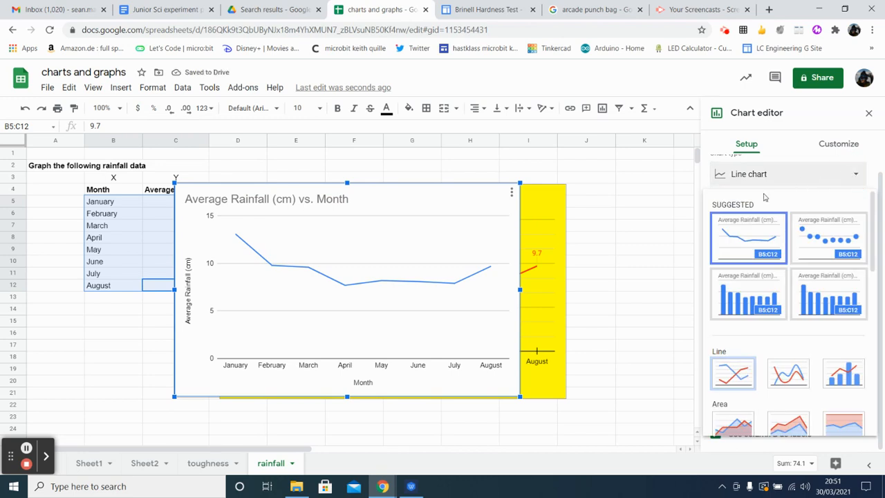
pyautogui.click(735, 296)
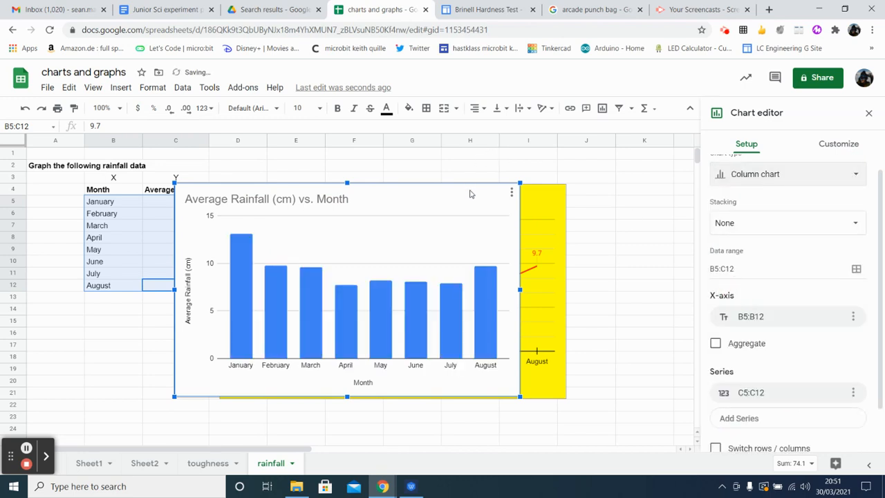
pyautogui.moveTo(469, 194); pyautogui.dragTo(524, 189)
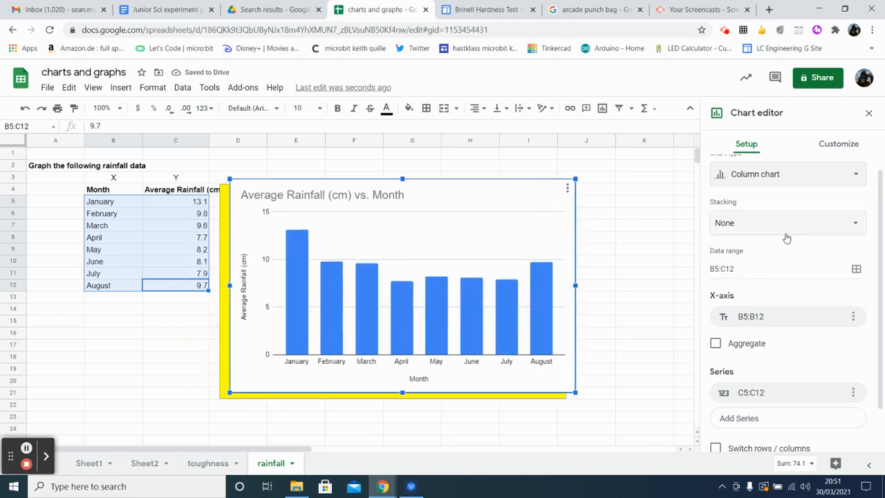
pyautogui.scroll(-1, 764, 286)
pyautogui.scroll(-1, 764, 287)
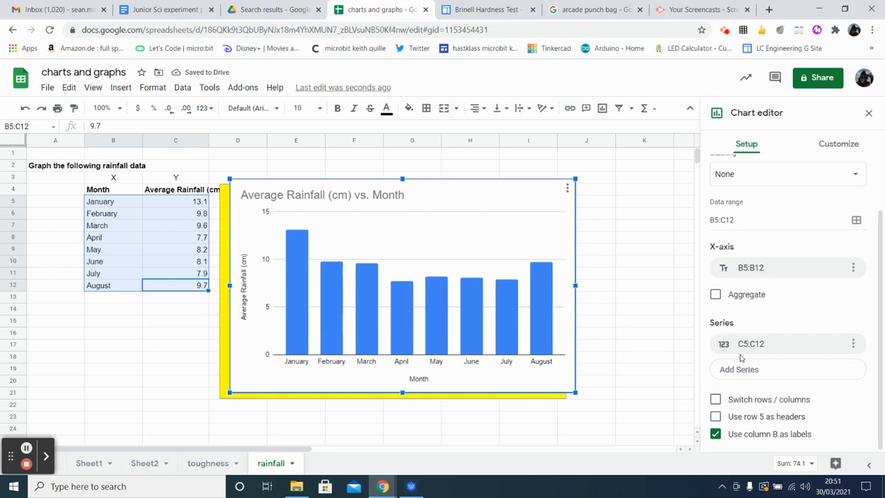
pyautogui.scroll(2, 739, 363)
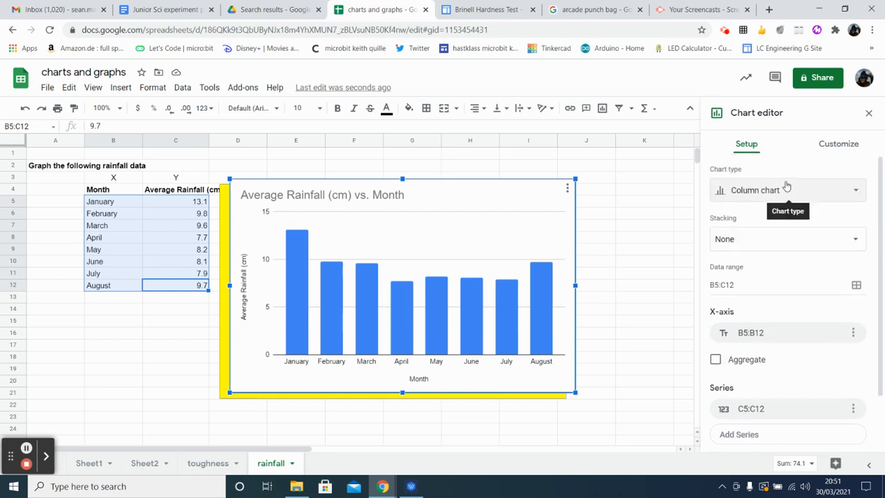
# Set the column chart's background color to green and enable its 3D style.
pyautogui.click(838, 144)
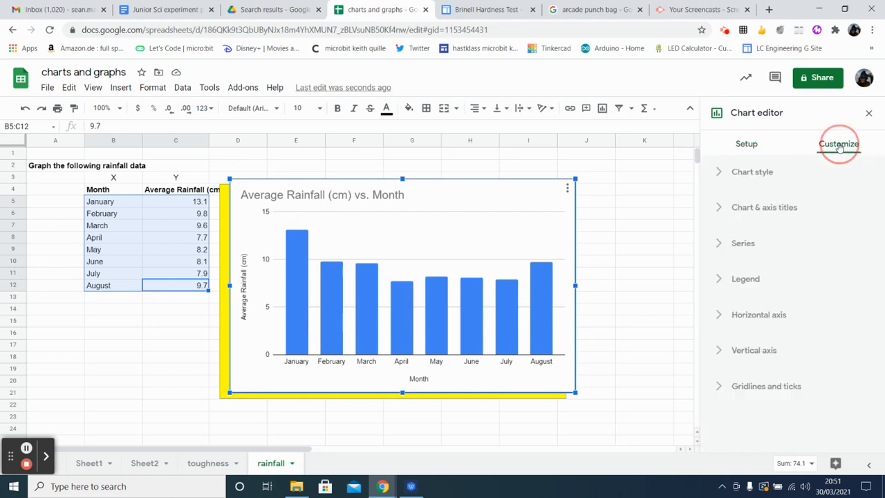
pyautogui.click(744, 173)
pyautogui.click(735, 218)
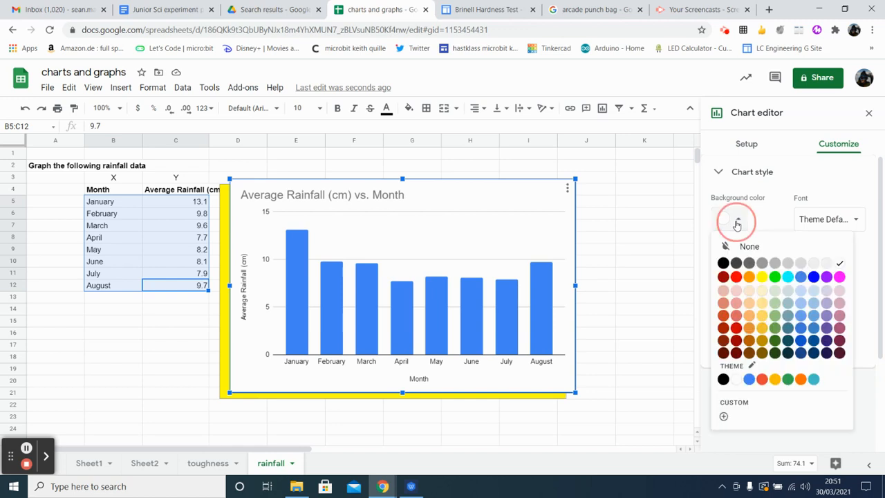
pyautogui.click(774, 278)
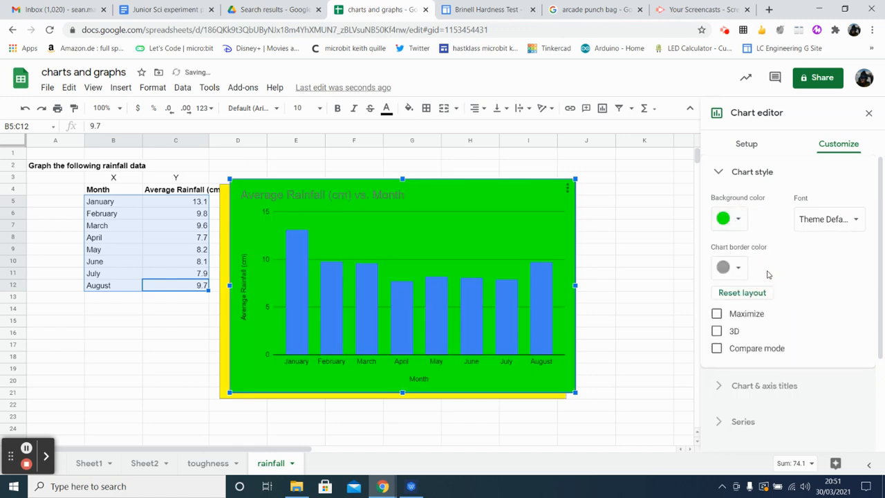
pyautogui.click(716, 332)
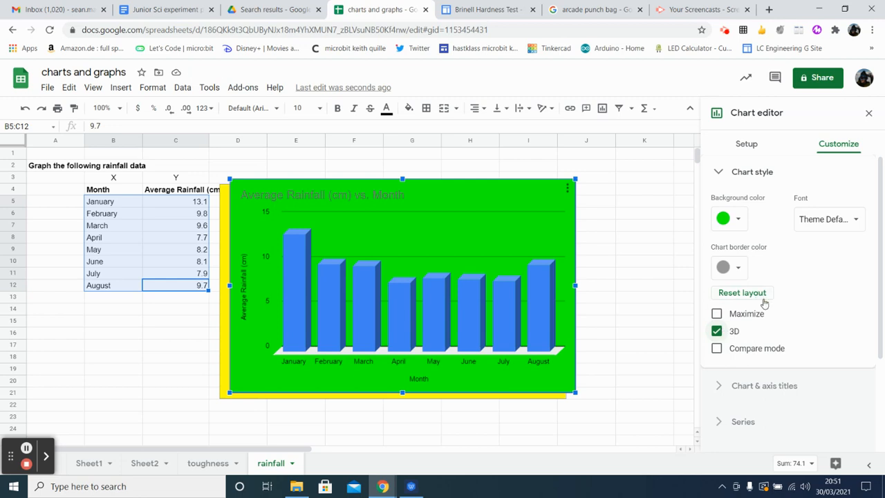
pyautogui.click(721, 173)
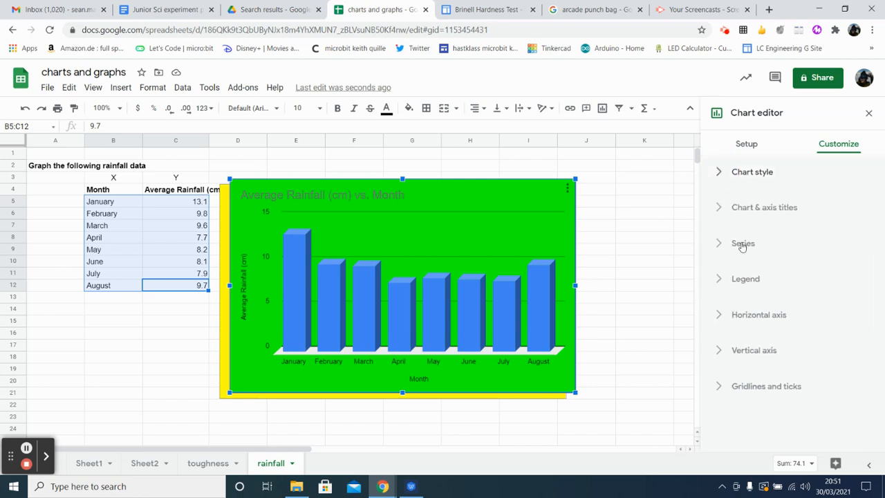
# Turn on major ticks for the column chart's vertical axis.
pyautogui.click(746, 210)
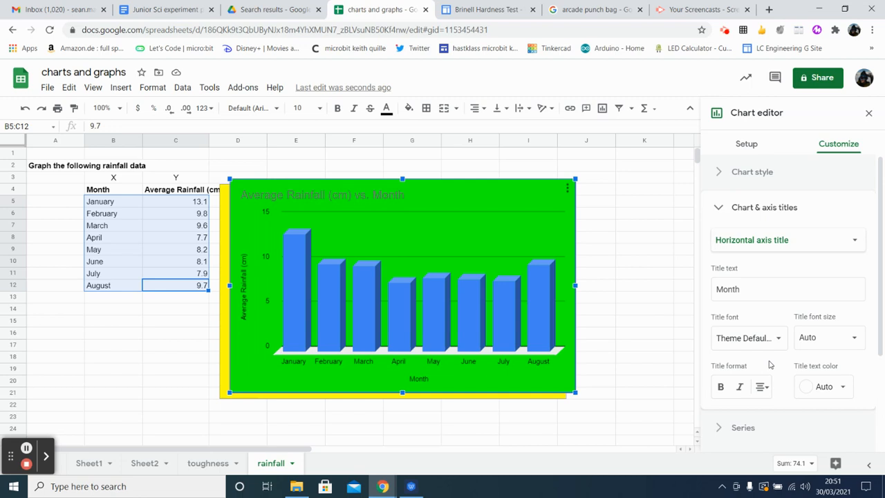
pyautogui.scroll(-2, 770, 365)
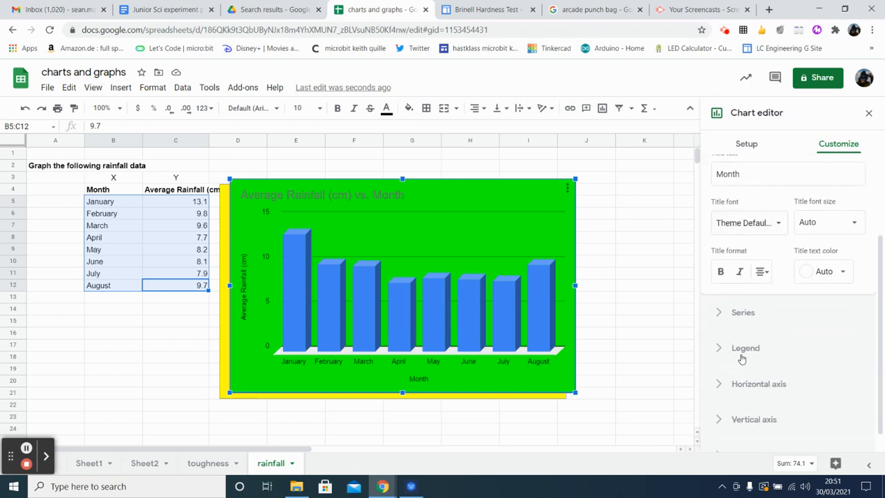
pyautogui.scroll(-1, 745, 411)
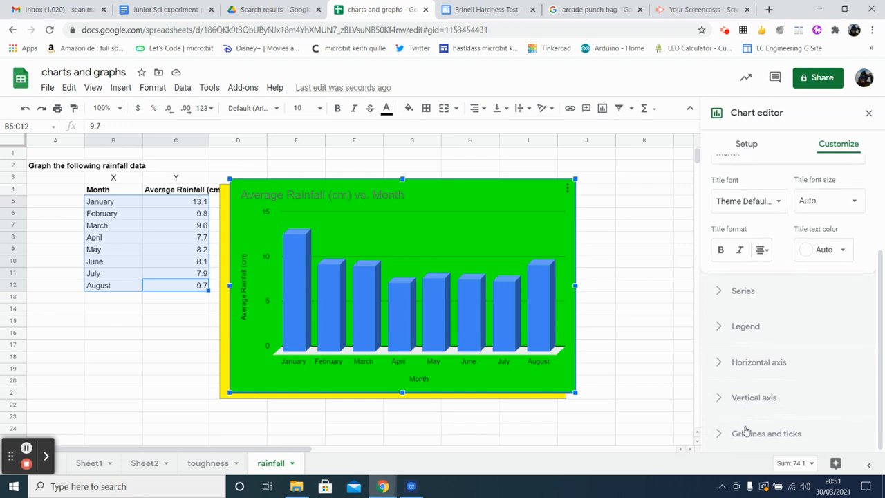
pyautogui.click(747, 435)
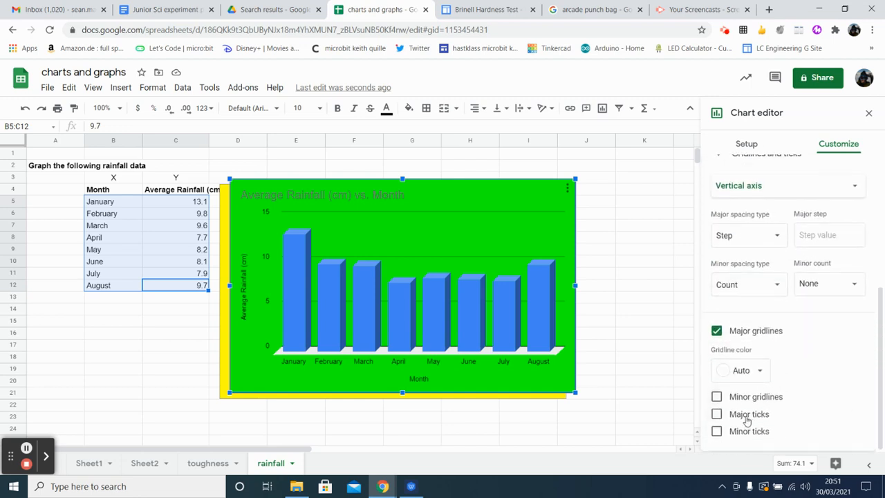
pyautogui.click(716, 415)
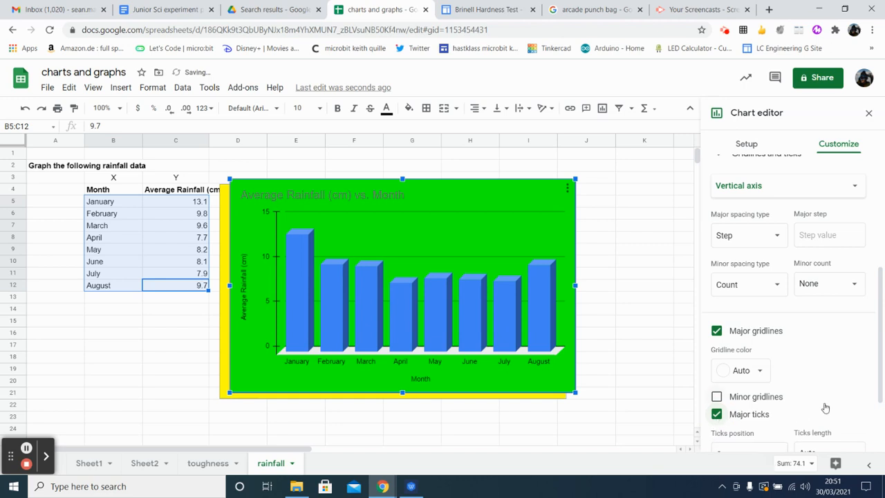
# Show data labels on the column chart's series and move the chart slightly lower on the sheet.
pyautogui.scroll(-2, 825, 406)
pyautogui.scroll(10, 823, 405)
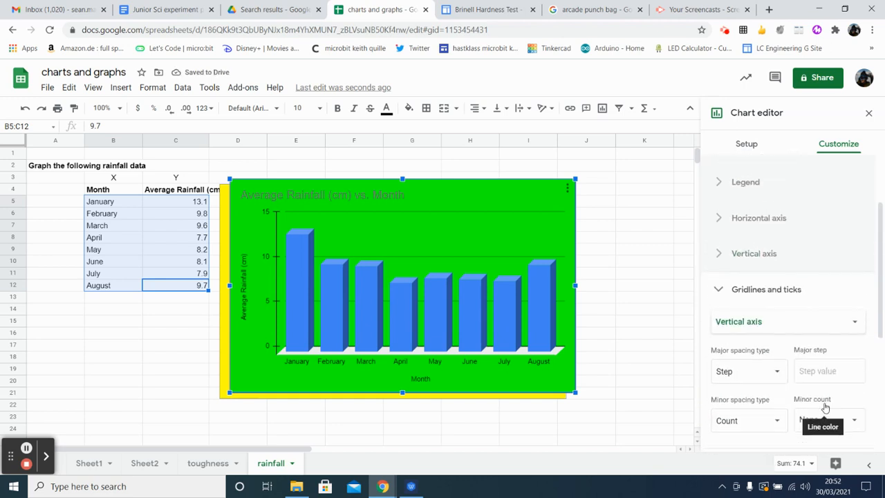
pyautogui.click(744, 246)
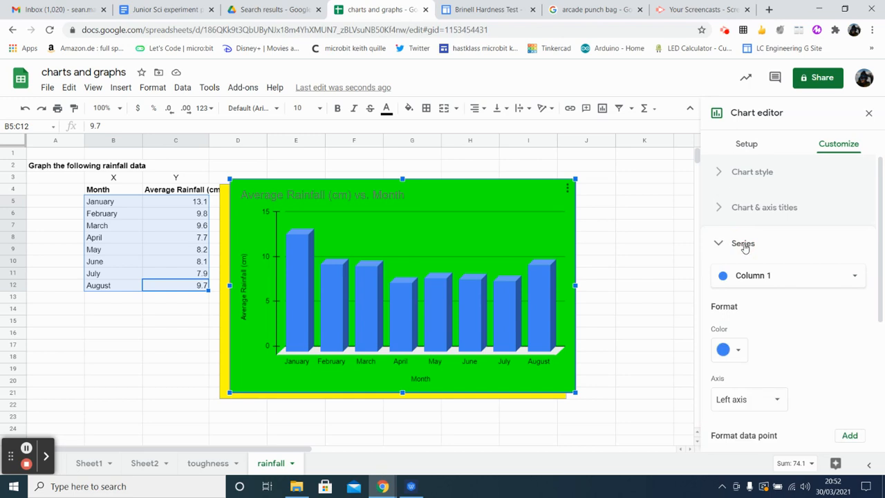
pyautogui.scroll(-4, 796, 389)
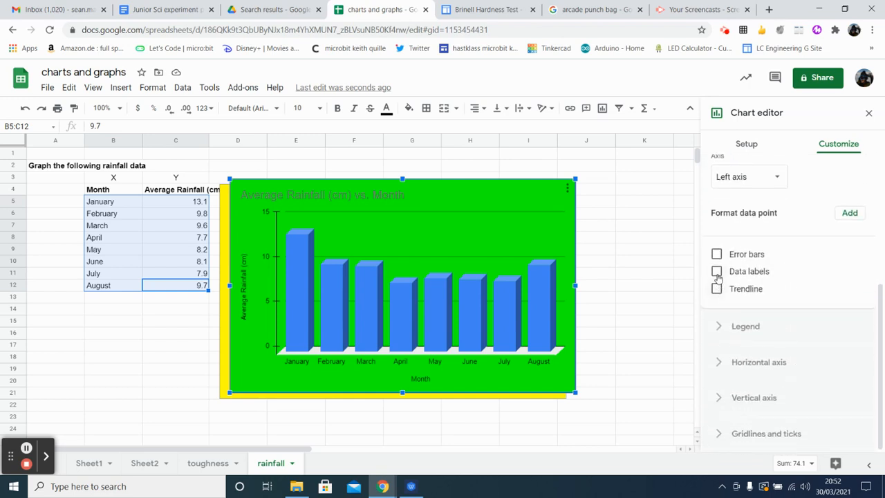
pyautogui.scroll(3, 720, 280)
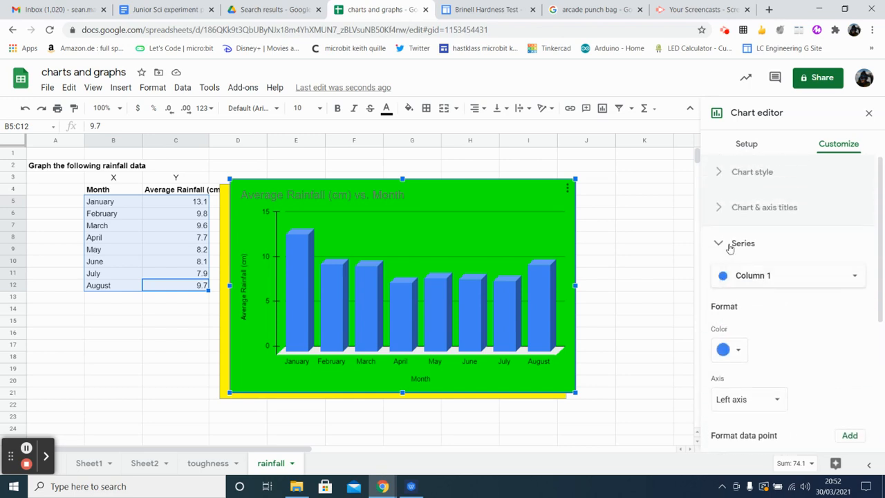
pyautogui.scroll(-2, 731, 249)
pyautogui.scroll(-3, 731, 263)
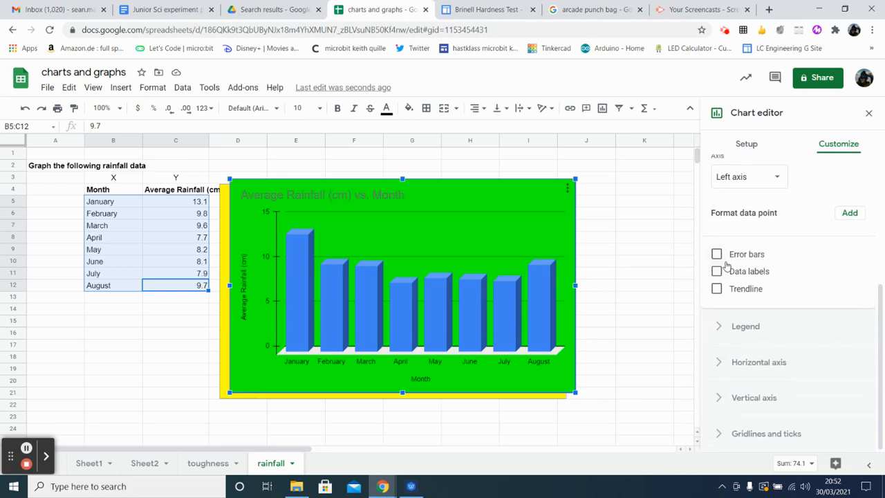
pyautogui.click(718, 273)
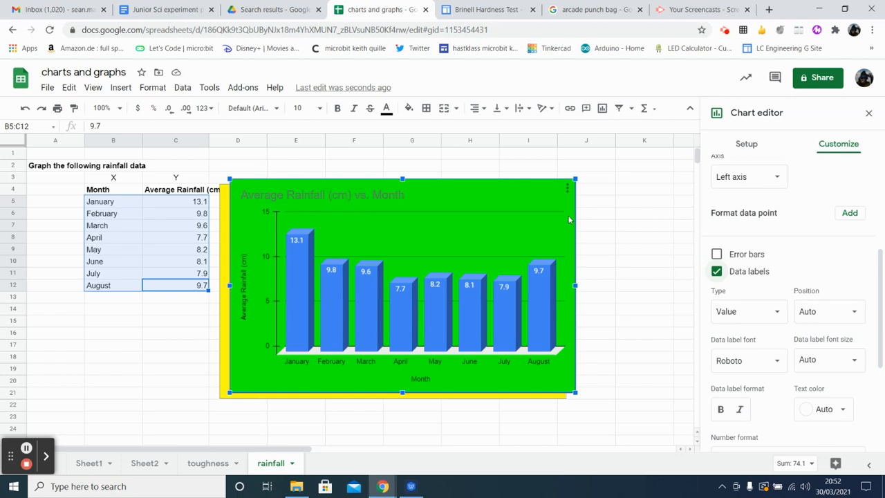
pyautogui.moveTo(569, 220); pyautogui.dragTo(576, 244)
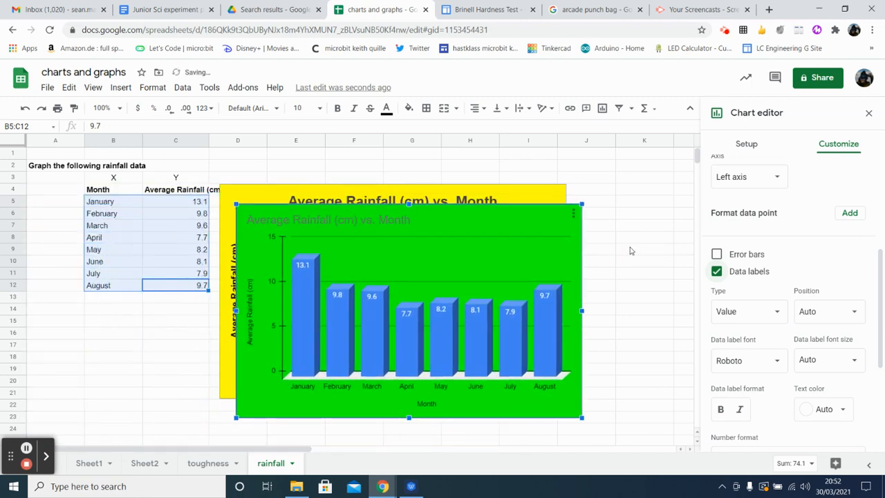
pyautogui.click(630, 251)
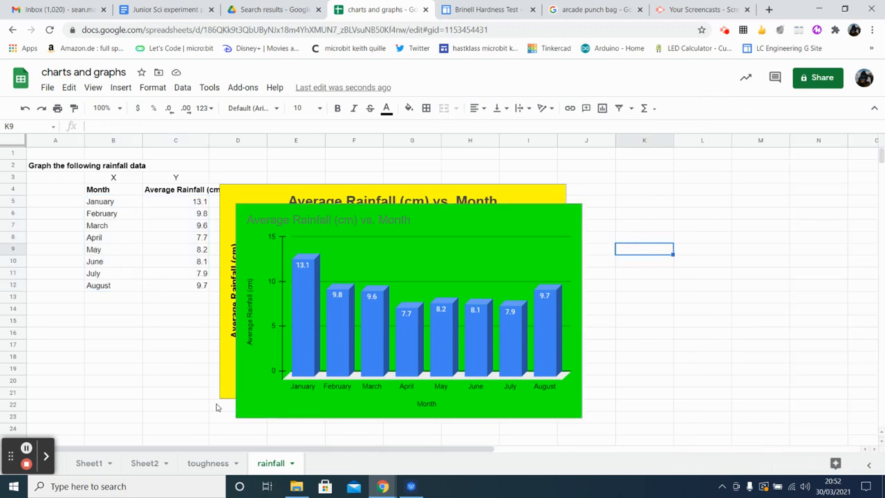
# Open the toughness sheet and examine the mild steel readings in B5:B11.
pyautogui.click(202, 464)
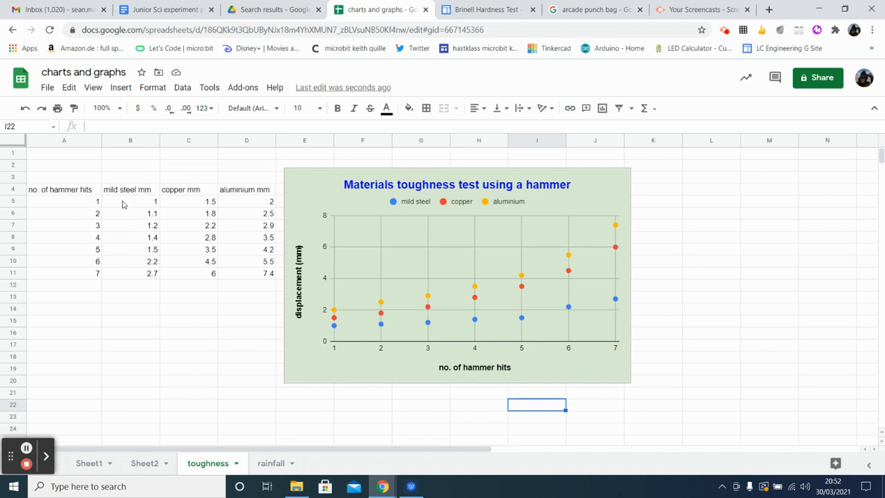
pyautogui.moveTo(123, 204); pyautogui.dragTo(122, 271)
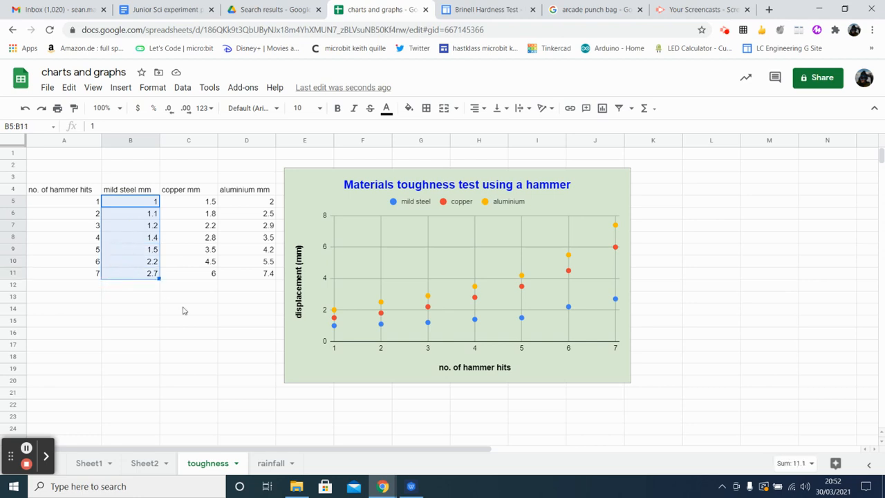
pyautogui.click(191, 311)
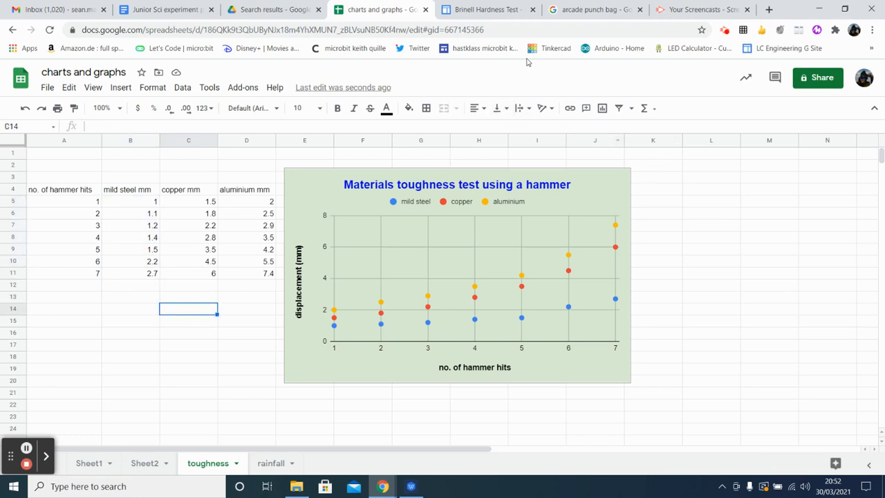
# Switch to WPS Office to view the Simple Workshop Test (Toughness) slide, and return to the toughness sheet.
pyautogui.click(411, 486)
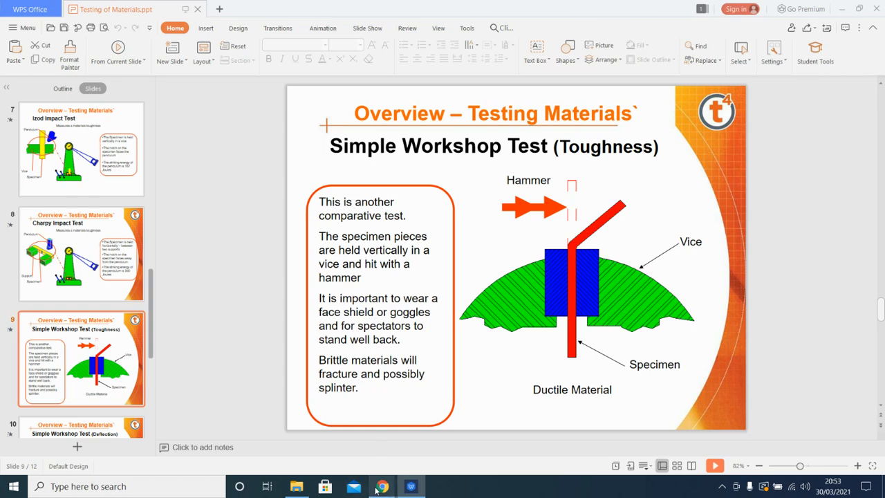
pyautogui.moveTo(379, 489)
pyautogui.click(356, 443)
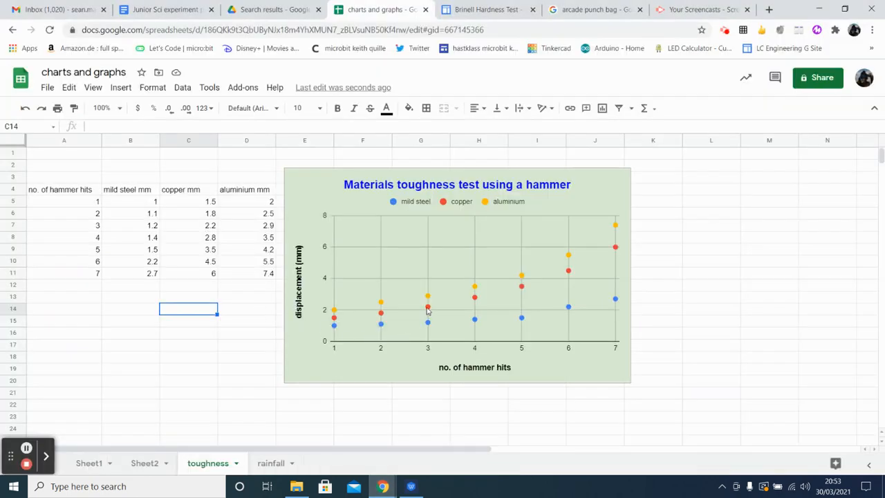
# Examine the mild steel, copper and aluminium readings in B5:D11 for each number of hammer hits.
pyautogui.click(133, 205)
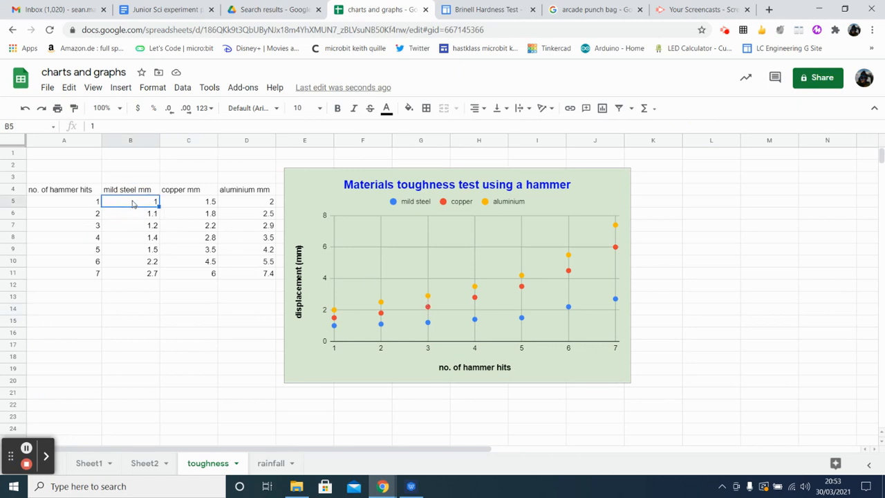
pyautogui.moveTo(136, 205); pyautogui.dragTo(125, 271)
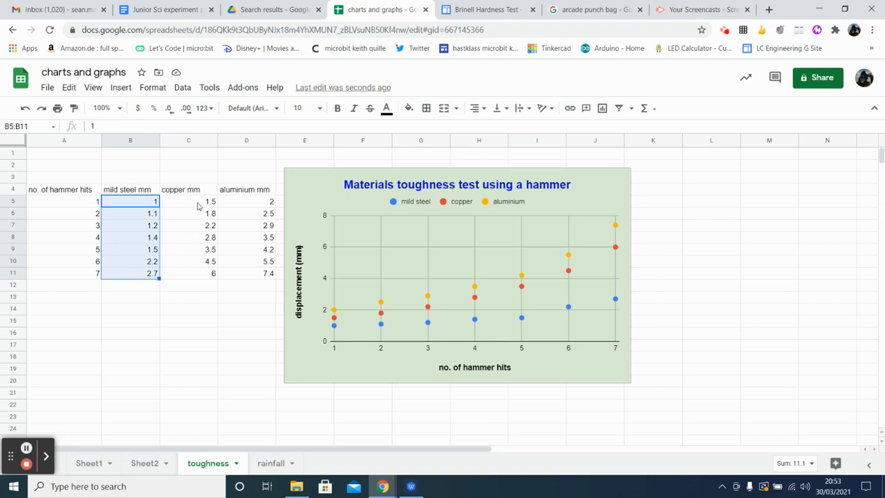
pyautogui.moveTo(199, 204); pyautogui.dragTo(195, 275)
pyautogui.moveTo(251, 204); pyautogui.dragTo(241, 276)
pyautogui.click(264, 323)
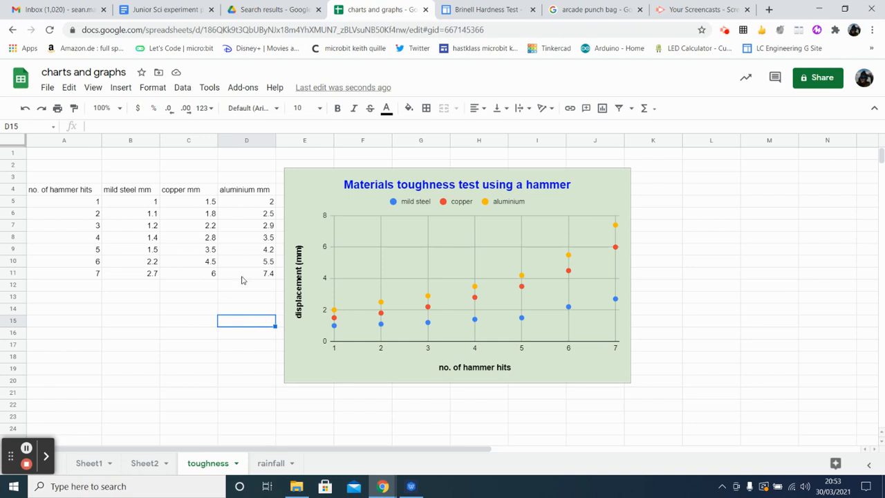
pyautogui.moveTo(242, 279); pyautogui.dragTo(69, 202)
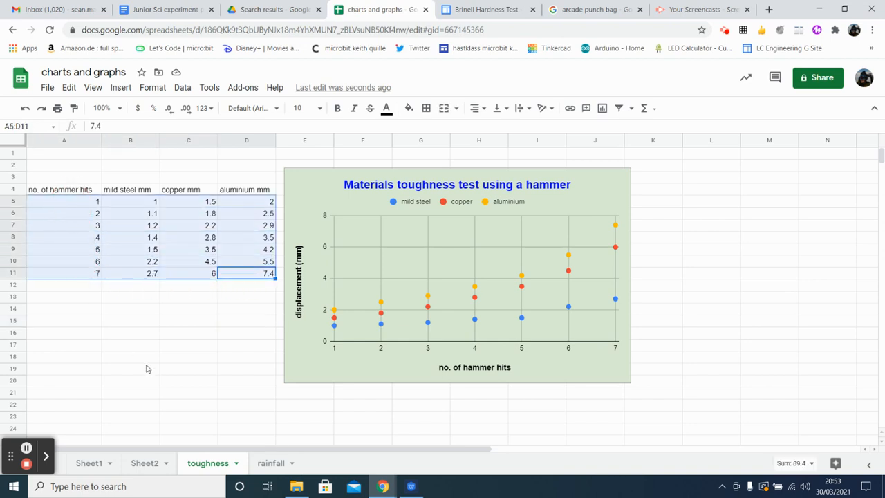
pyautogui.click(120, 87)
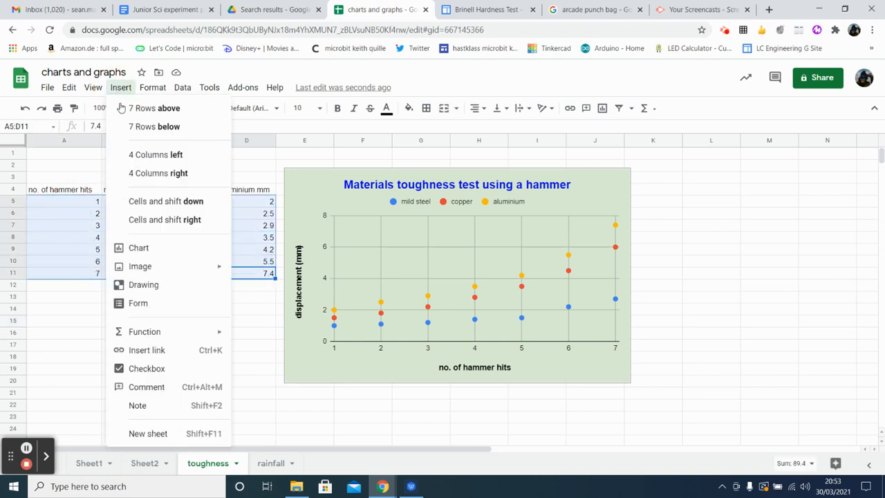
pyautogui.click(720, 349)
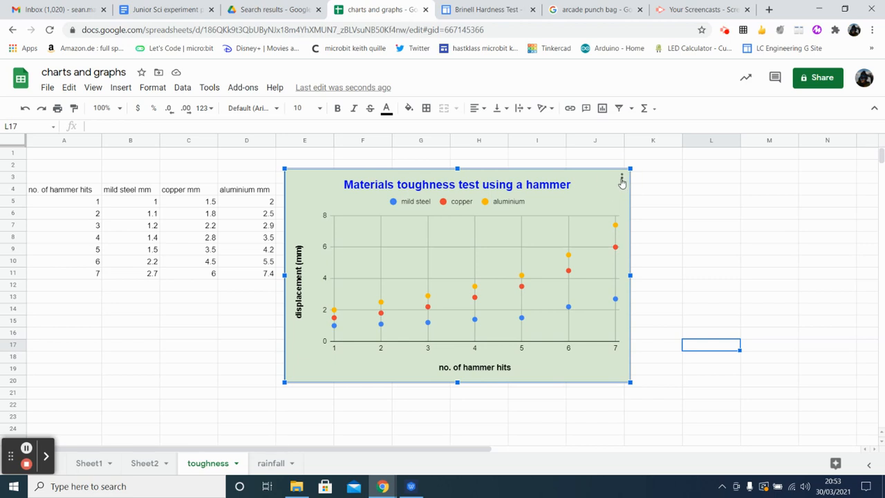
# Open the hammer toughness chart for editing and show its series customization options.
pyautogui.click(622, 178)
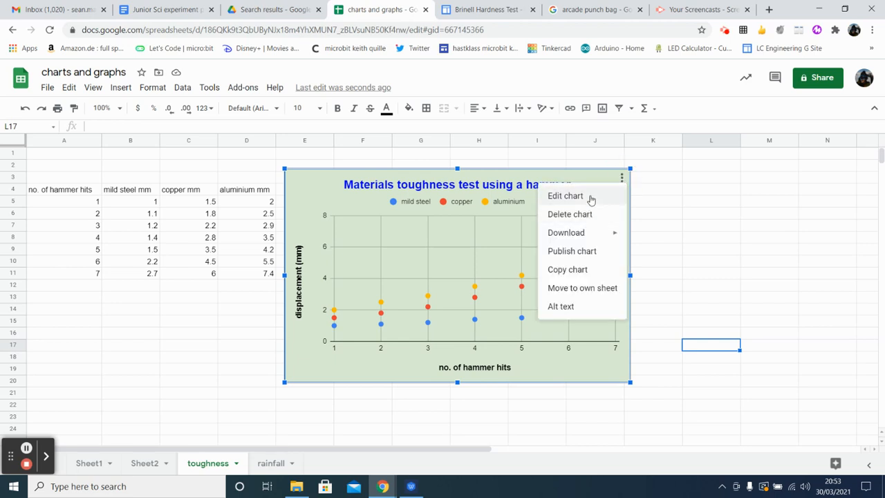
pyautogui.click(591, 197)
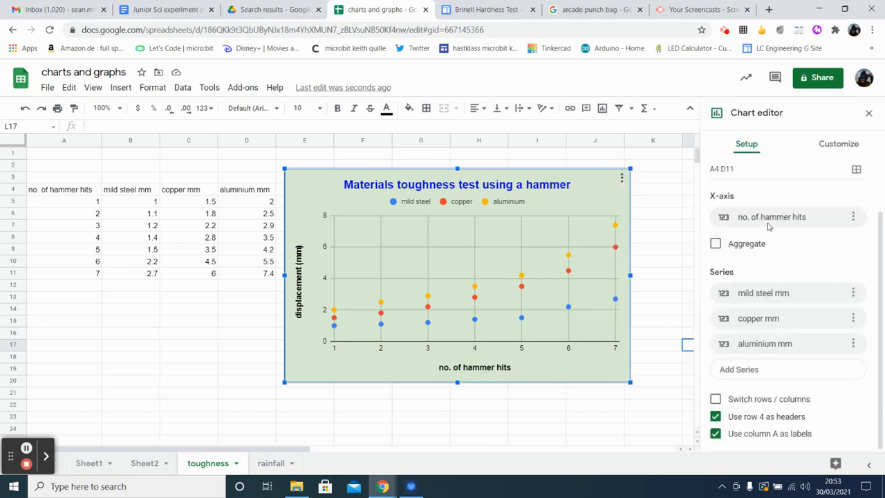
pyautogui.click(835, 146)
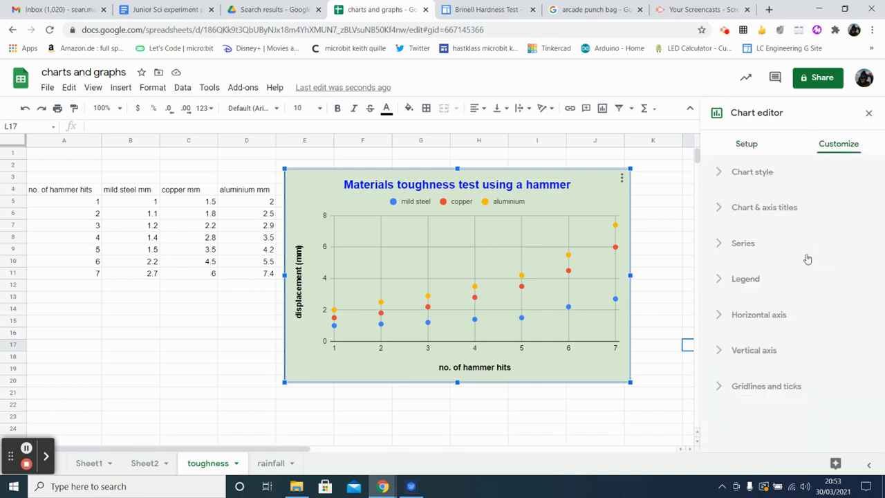
pyautogui.click(746, 246)
pyautogui.scroll(-3, 774, 367)
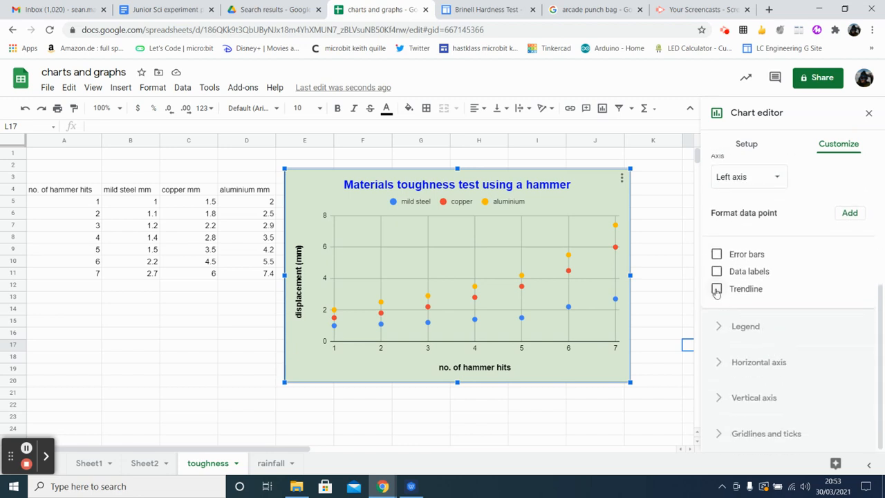
# Try a linear trendline and value data labels on the toughness chart's series, removing each one again.
pyautogui.click(716, 290)
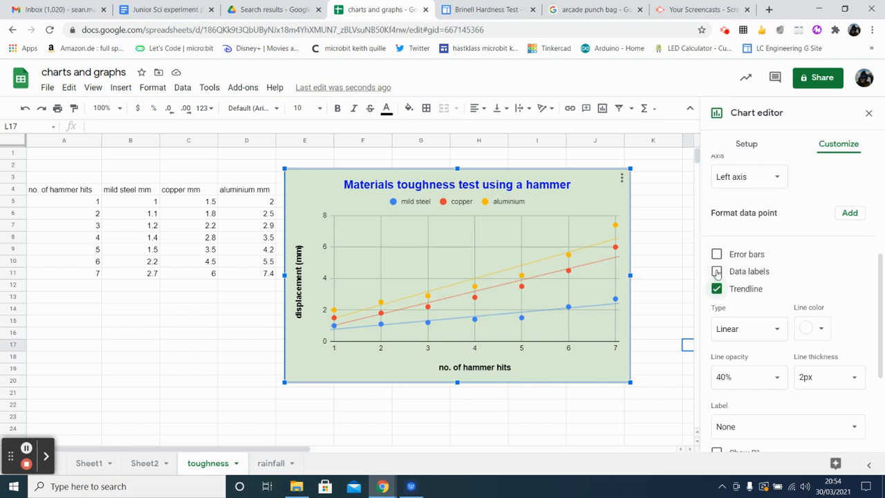
pyautogui.click(717, 289)
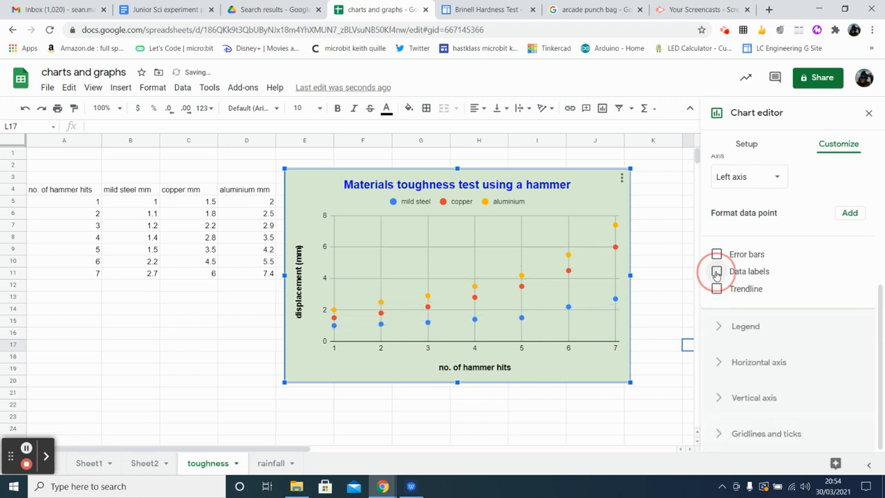
pyautogui.click(716, 272)
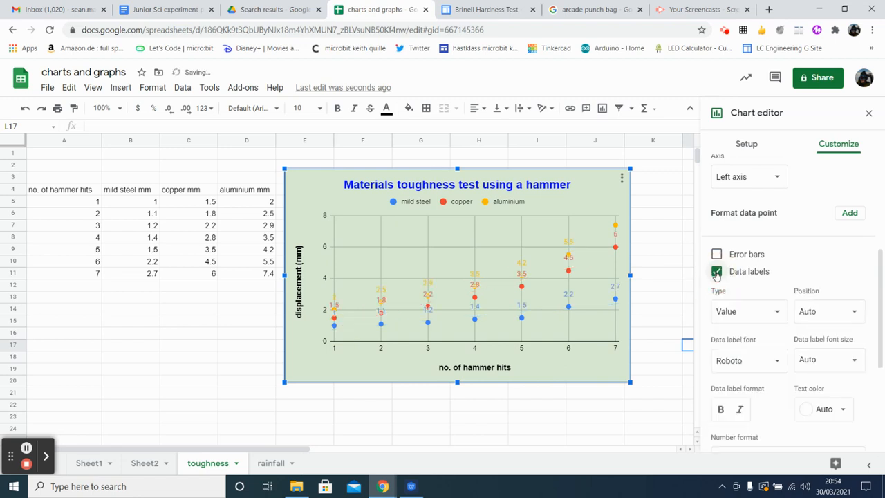
pyautogui.click(716, 272)
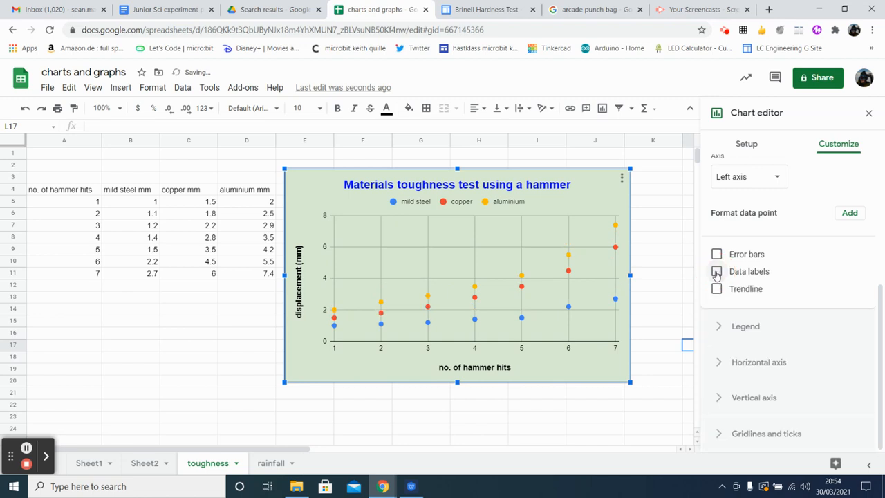